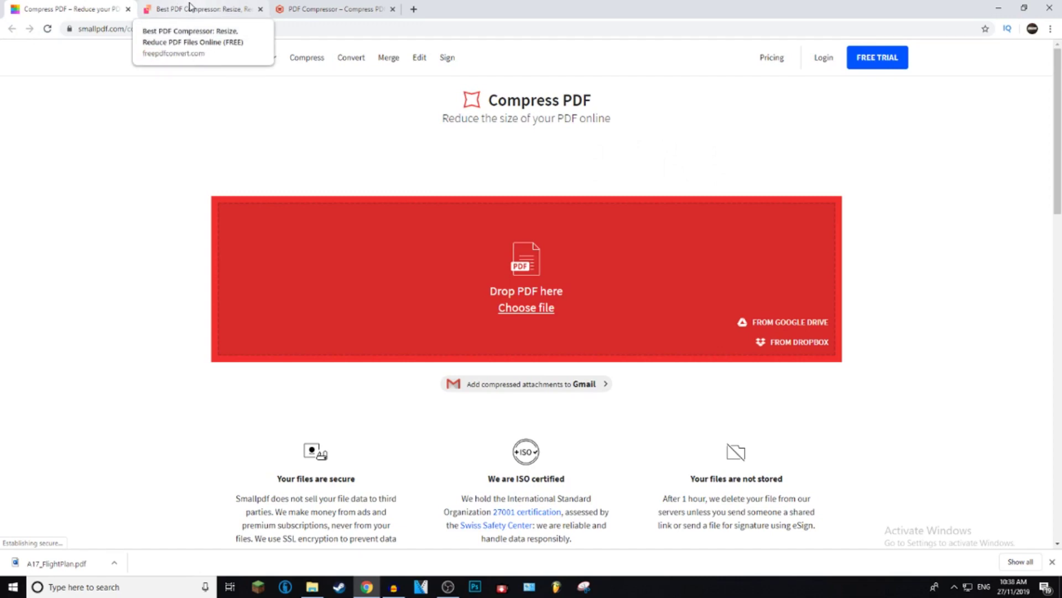
Look over the freepdfconvert, pdfcompressor and Smallpdf tabs, then minimize Chrome to the desktop
left_click(191, 8)
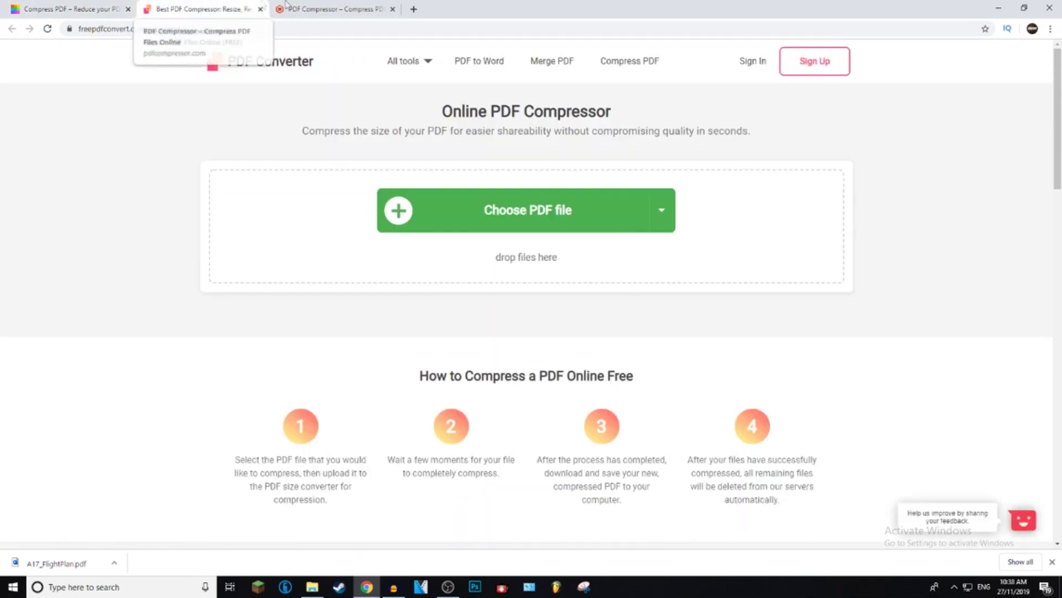
left_click(362, 5)
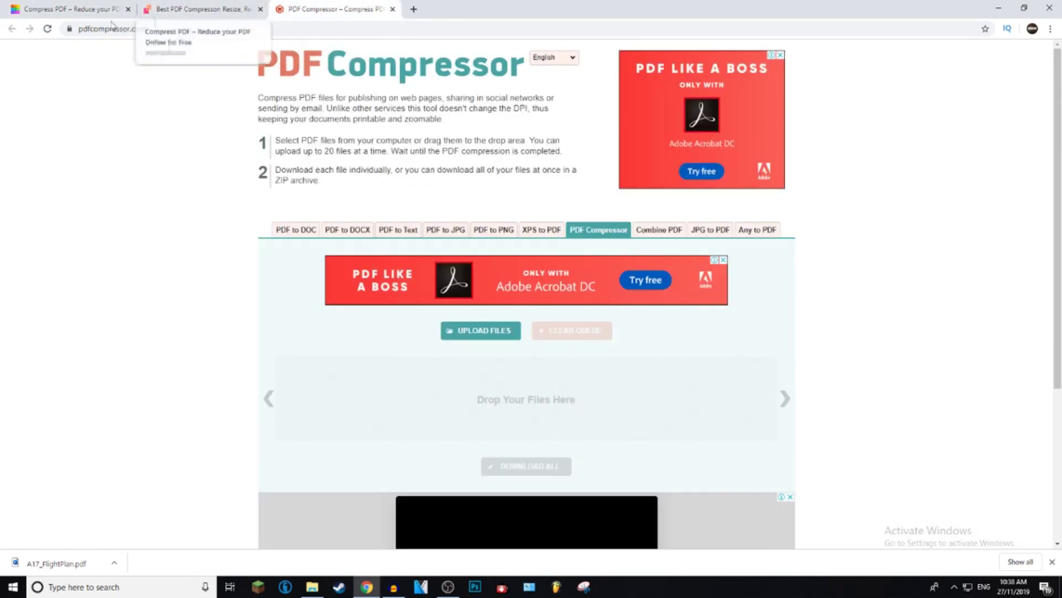
left_click(65, 5)
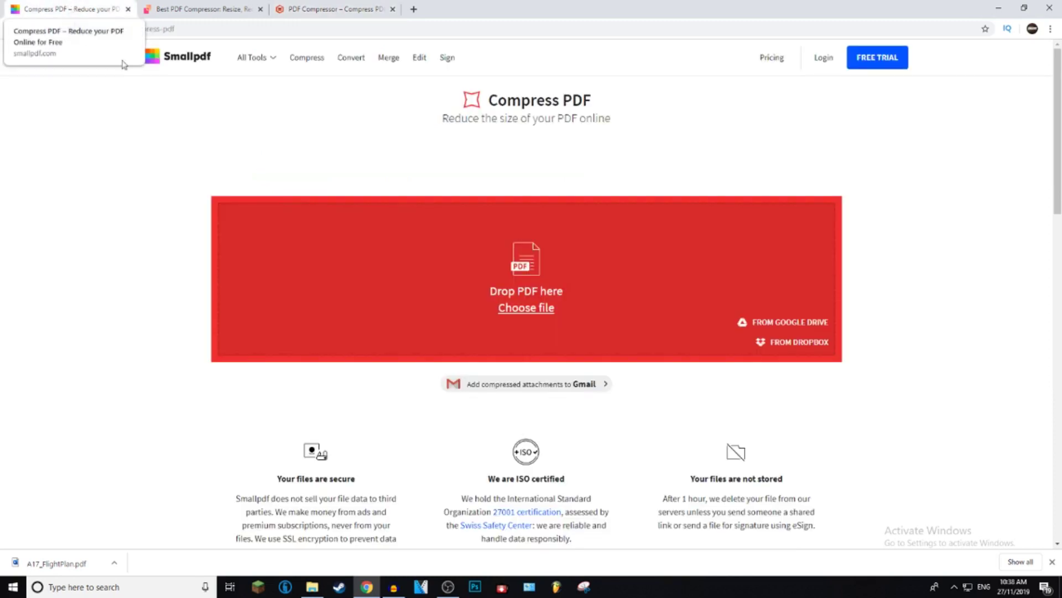
left_click(999, 8)
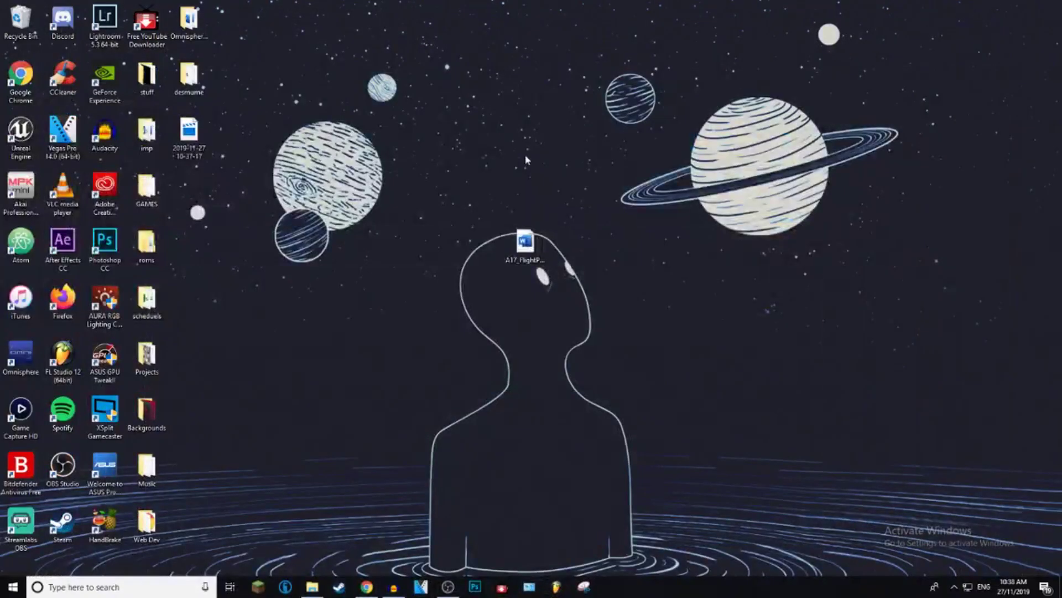
Check the A17_FlightPlan file's Properties to confirm its original size is 19.7 MB
mouse_move(531, 237)
left_mouse_down()
mouse_move(490, 143)
mouse_move(518, 254)
left_mouse_up()
right_click(518, 254)
left_click(577, 440)
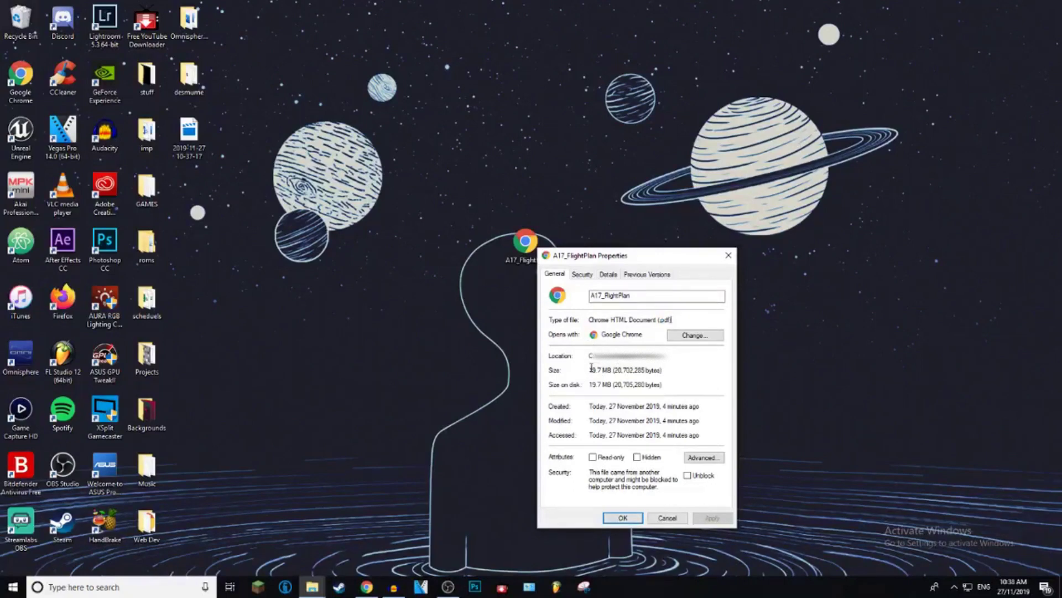
left_click_drag(590, 369, 625, 369)
left_click(612, 520)
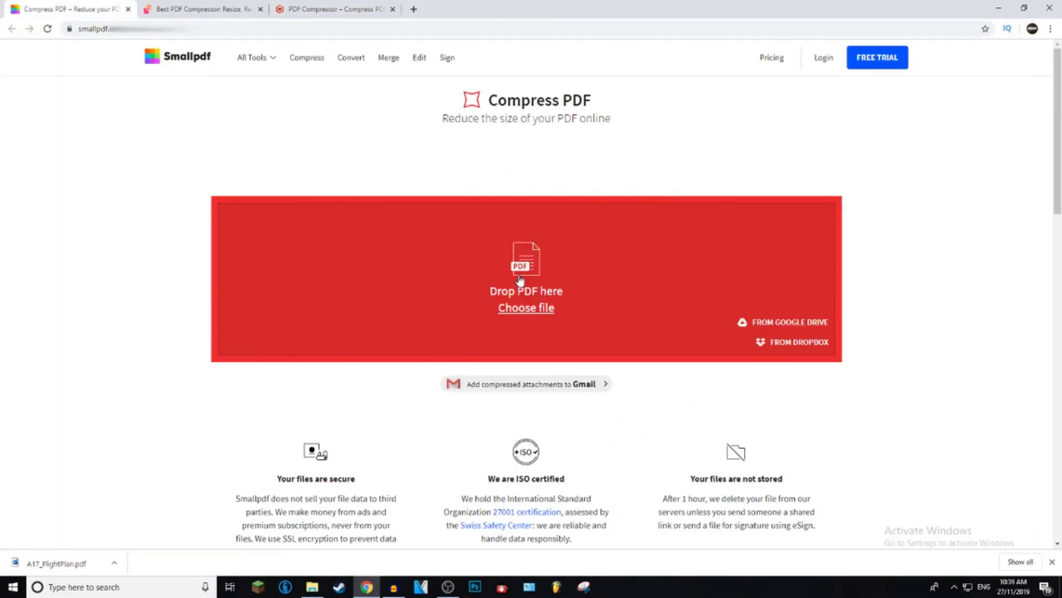
Upload A17_FlightPlan.pdf from the Desktop to Smallpdf's Compress PDF page
left_click(530, 308)
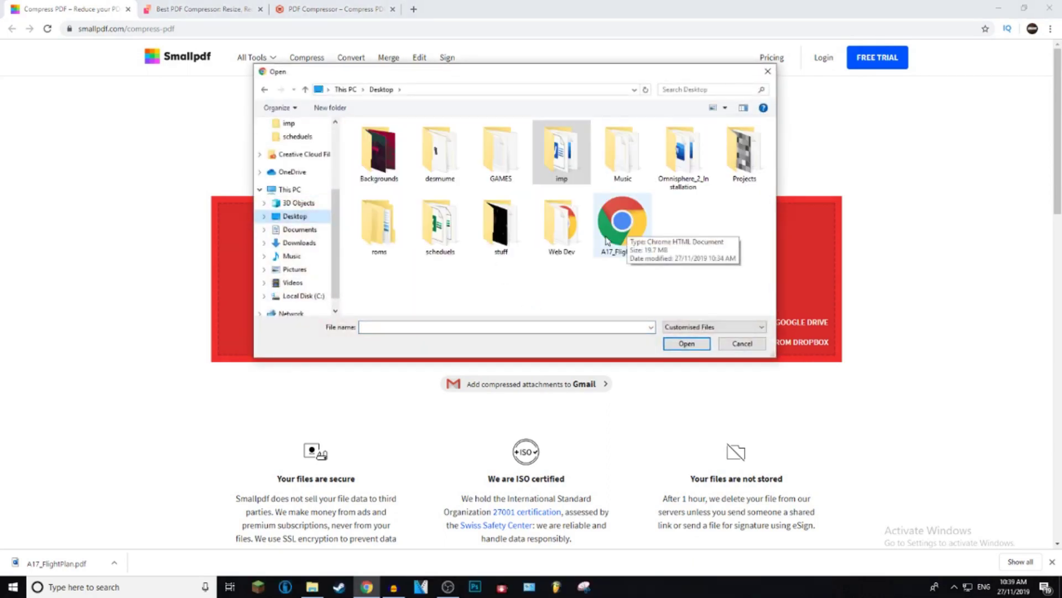
left_click(607, 241)
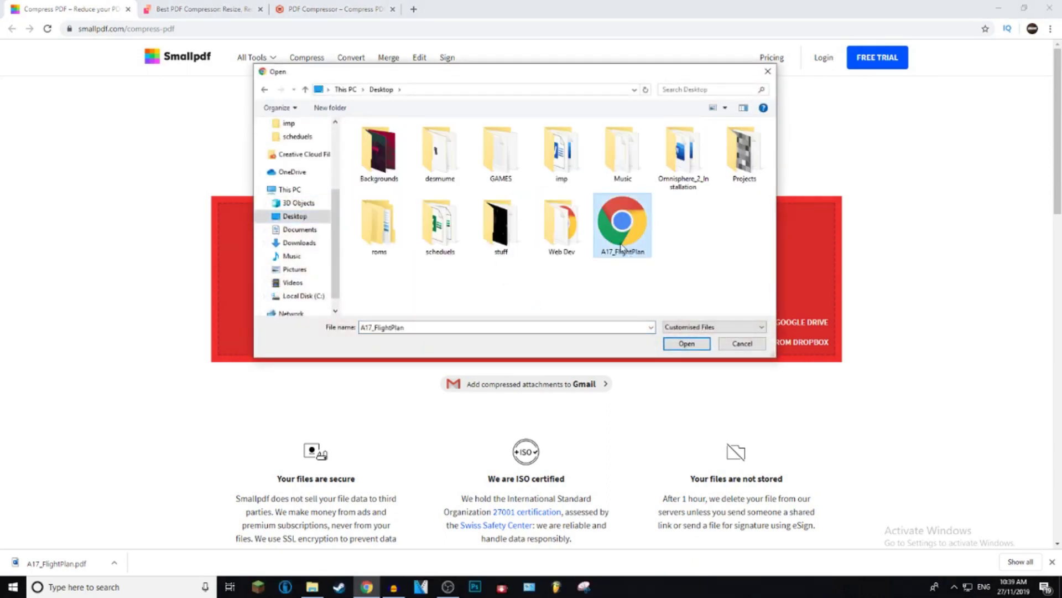
left_click(687, 343)
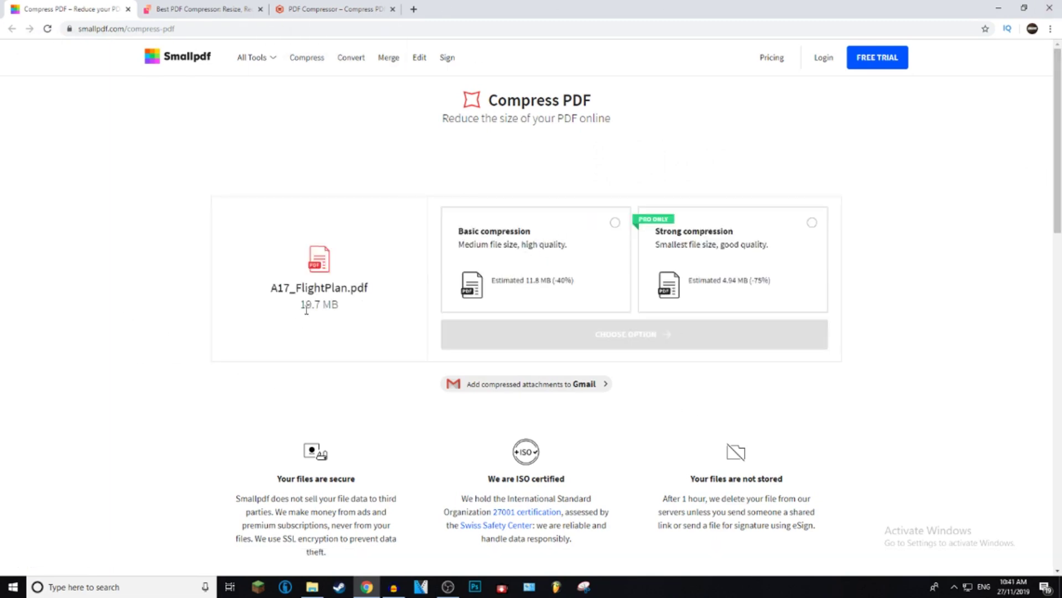
Compress the 19.7 MB flight plan with Smallpdf's Basic compression and download the result
left_click_drag(301, 308, 331, 307)
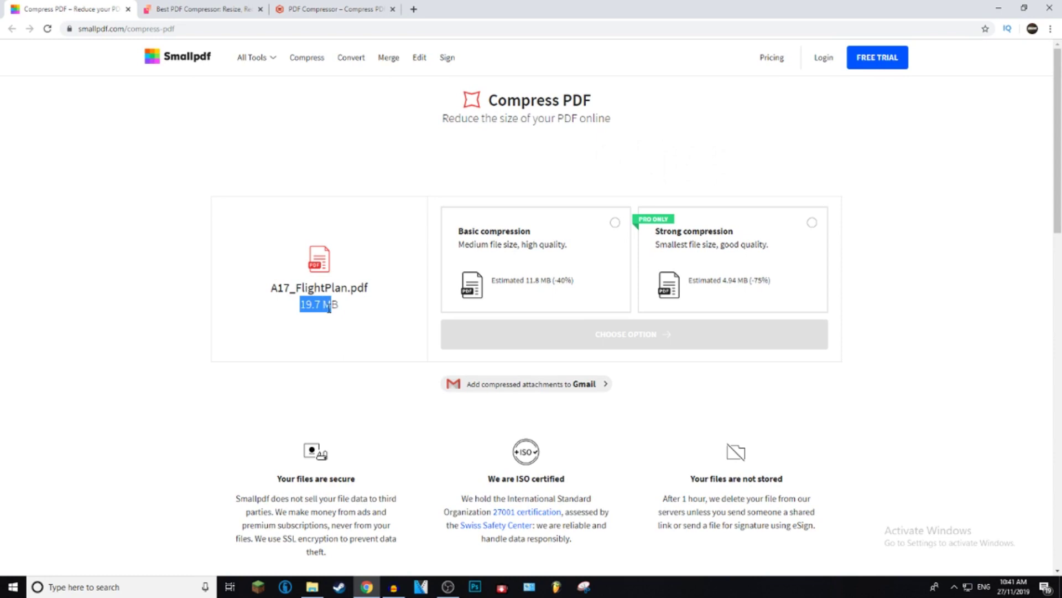
left_click(539, 303)
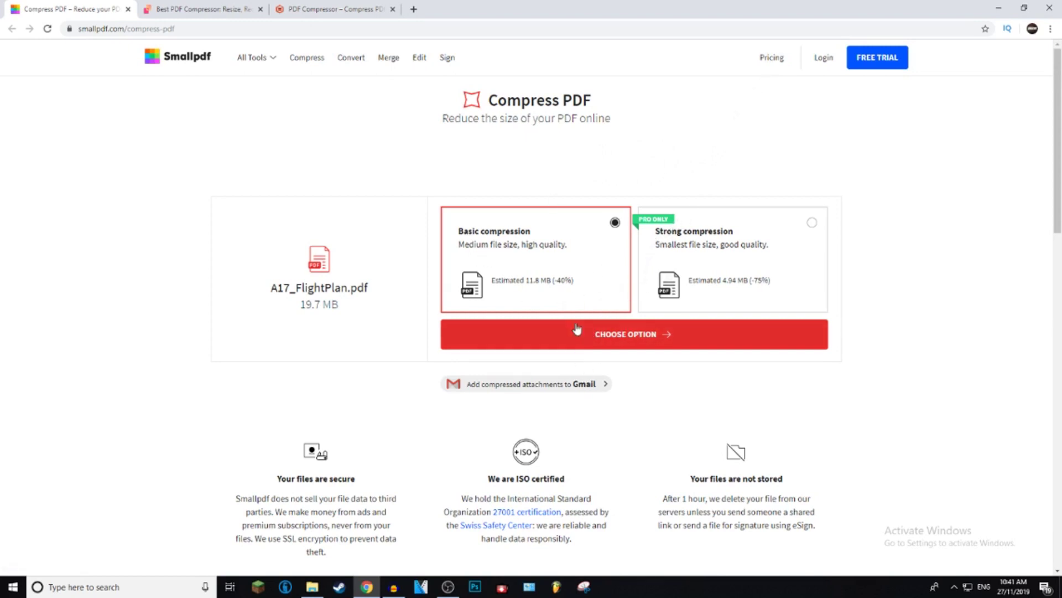
left_click(594, 352)
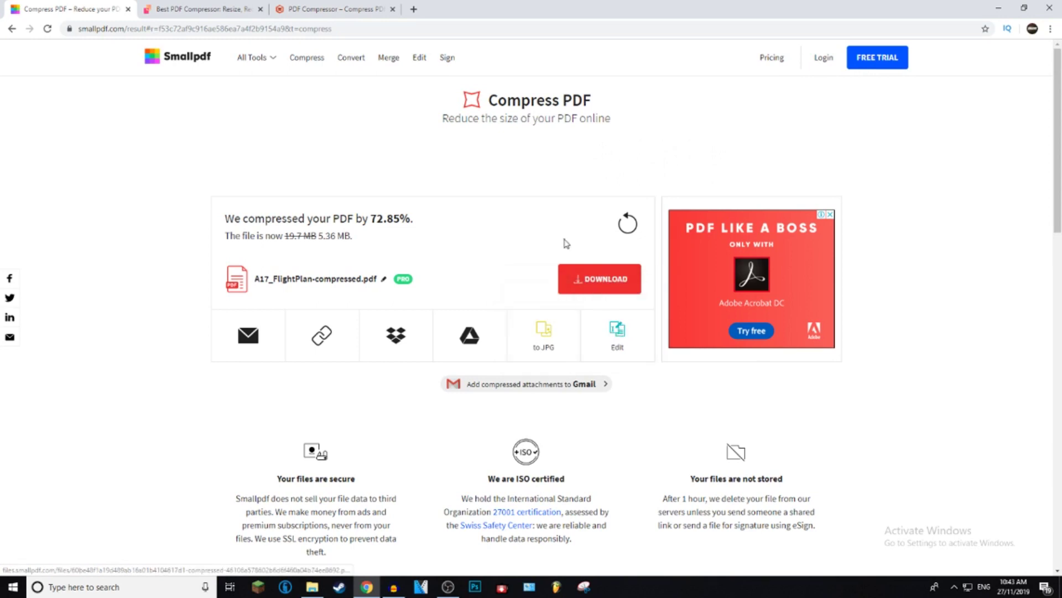
left_click(579, 285)
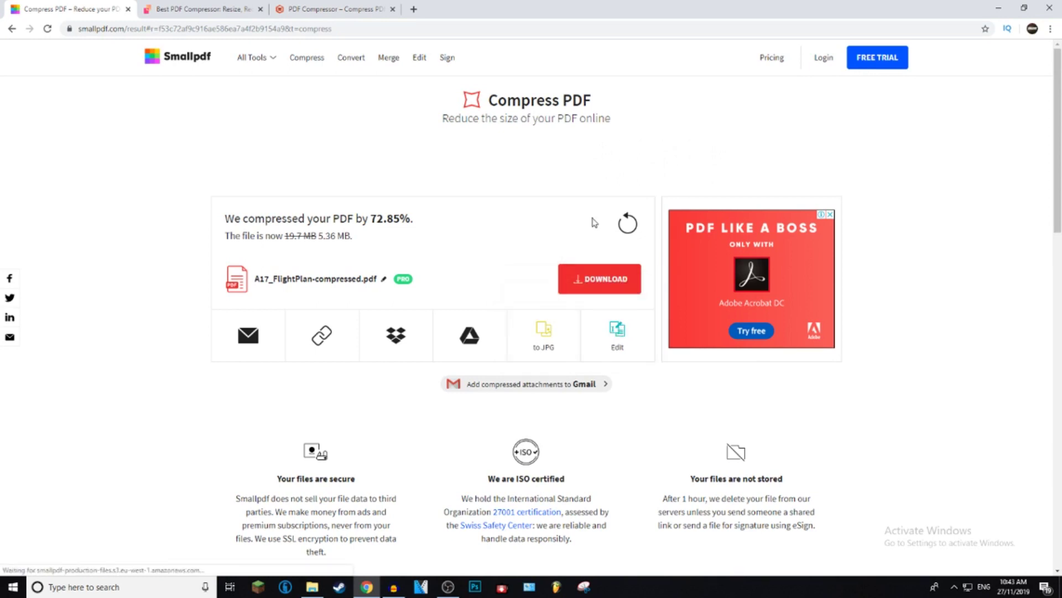
Place the compressed file beside the original on the desktop and confirm its 5.36 MB size
key("super+d")
left_click_drag(525, 297, 570, 245)
right_click(569, 245)
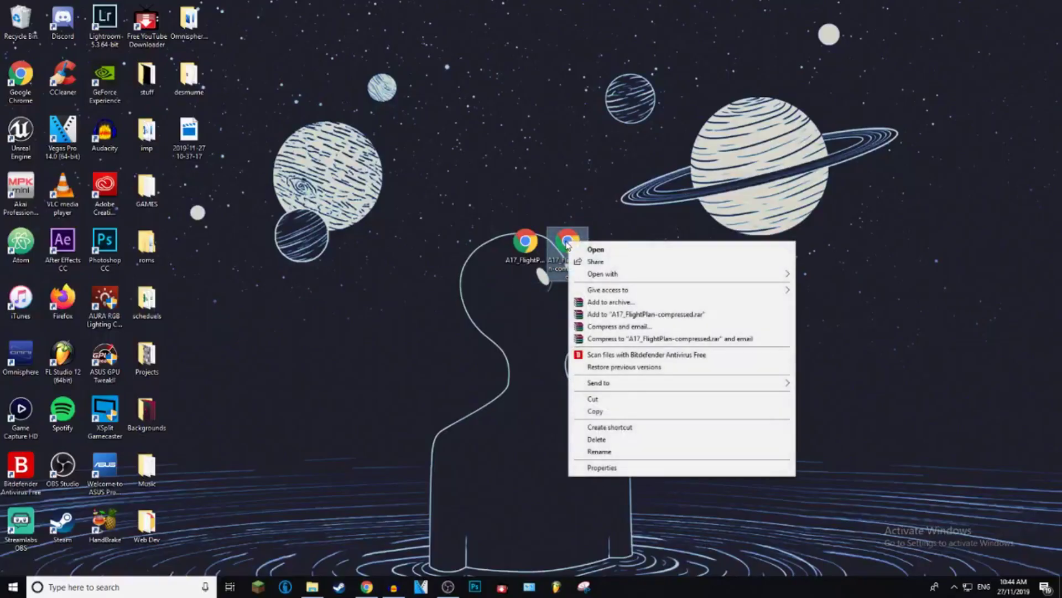
left_click(603, 469)
left_click_drag(626, 365, 694, 364)
left_click(764, 249)
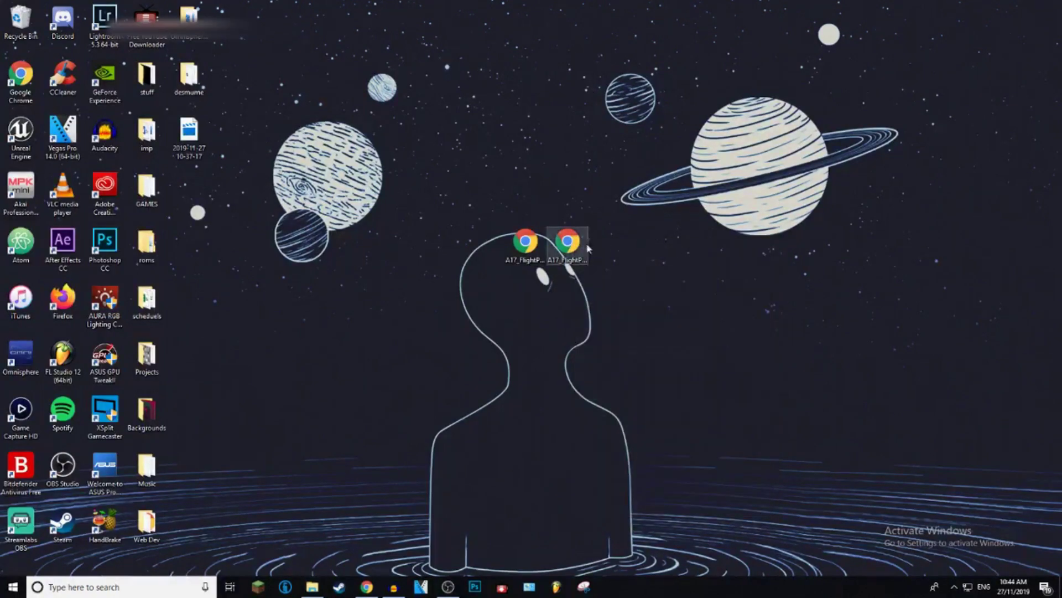
double_click(572, 252)
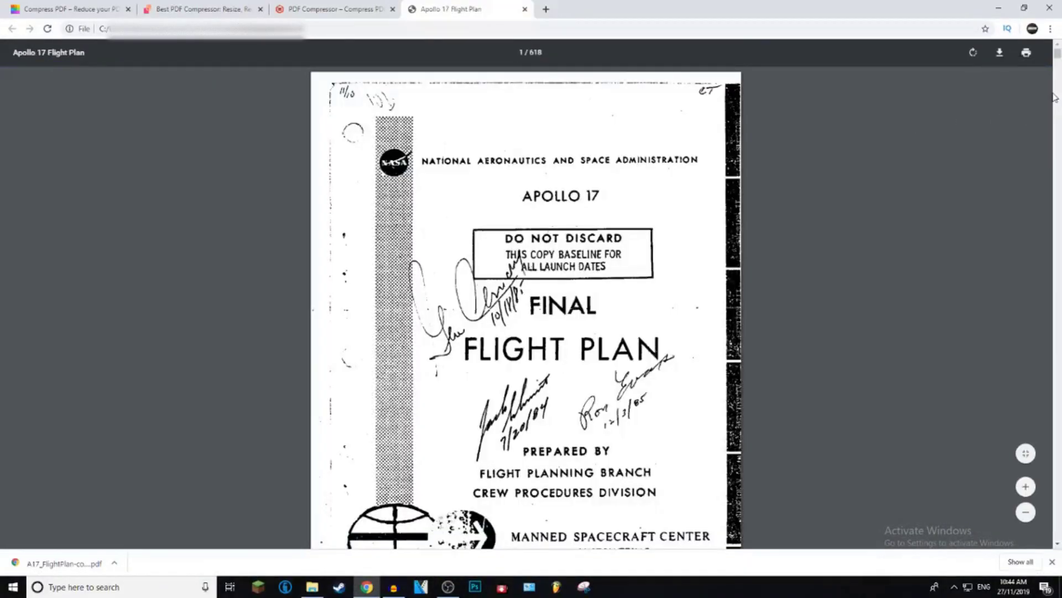
Scroll through the original Apollo 17 Flight Plan PDF in Chrome
left_click_drag(1057, 59, 1058, 307)
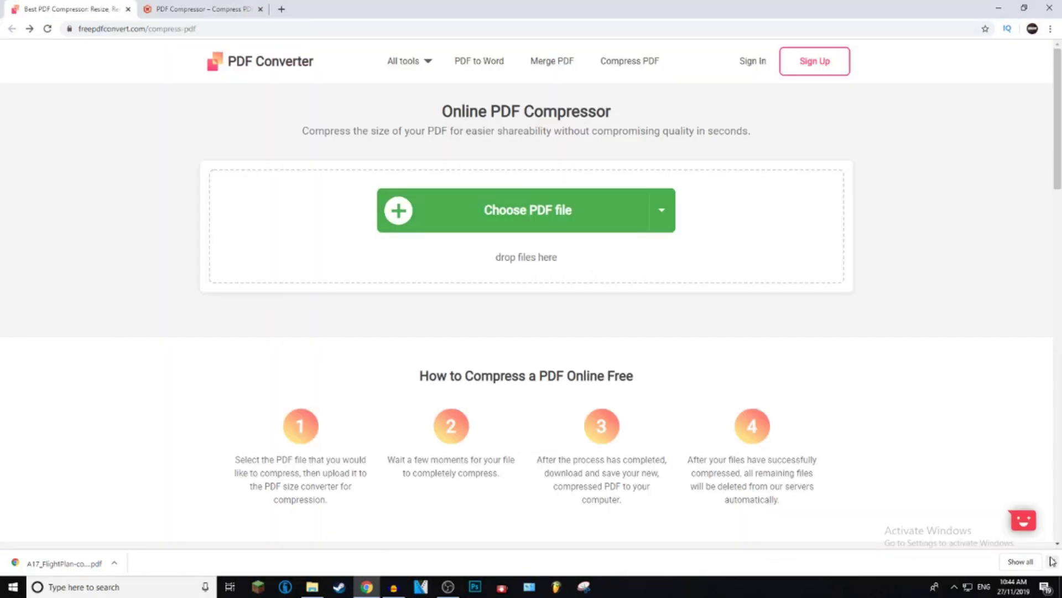
Compress A17_FlightPlan.pdf in FreePDFConvert from 19.7 MB to 5.2 MB and download it
left_click(1050, 561)
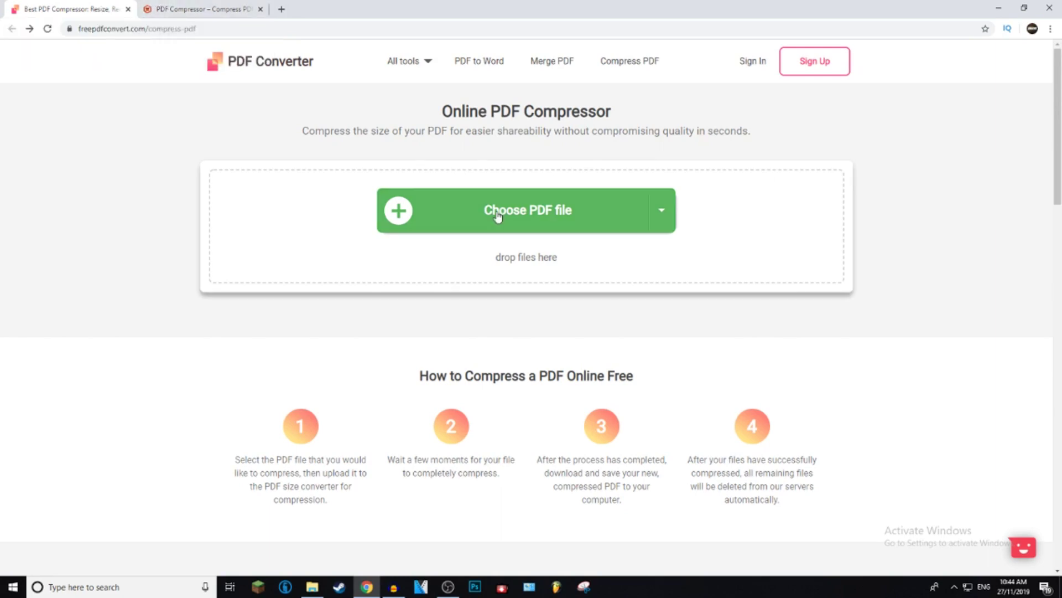
left_click(497, 215)
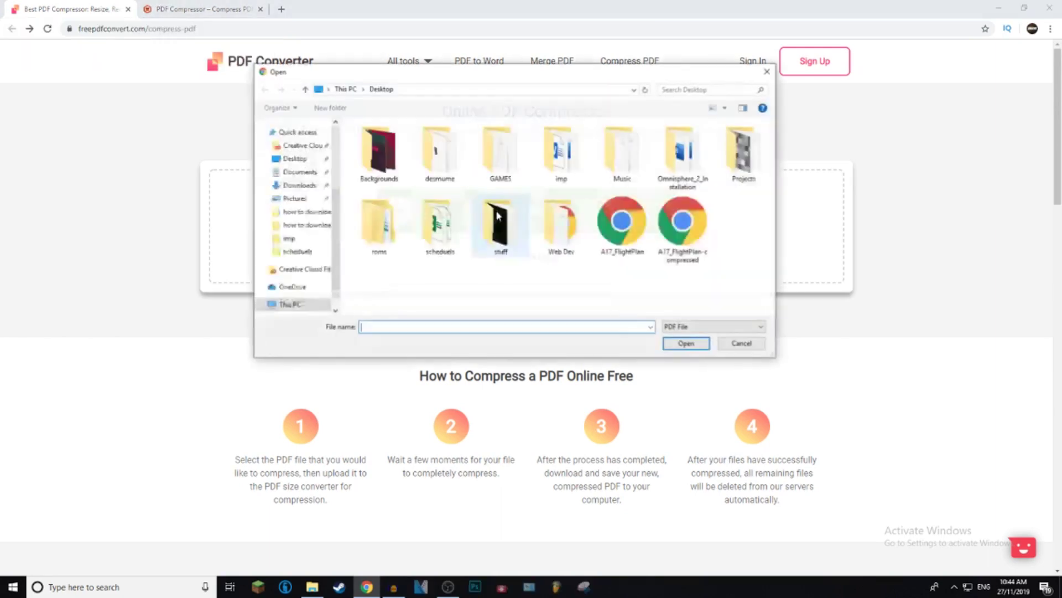
double_click(621, 225)
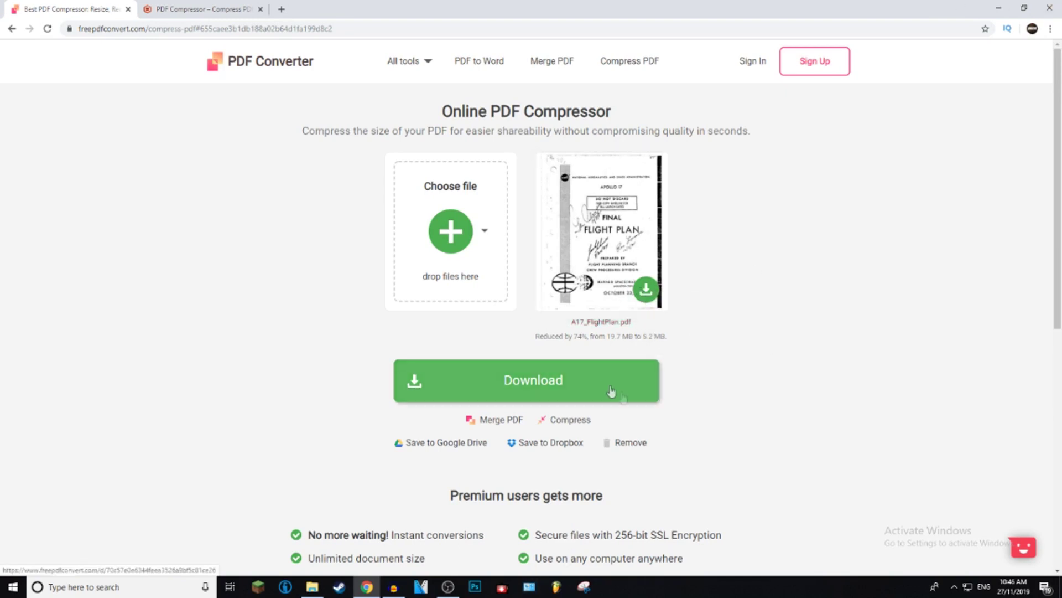
left_click(489, 376)
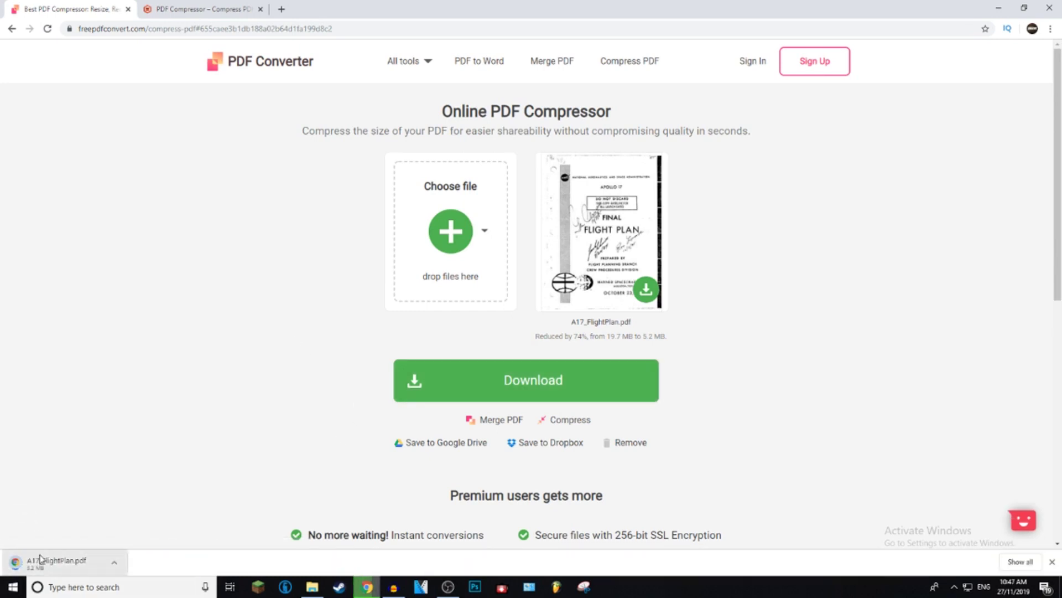
Move the downloaded FreePDFConvert copy from its Downloads folder onto the desktop
right_click(88, 556)
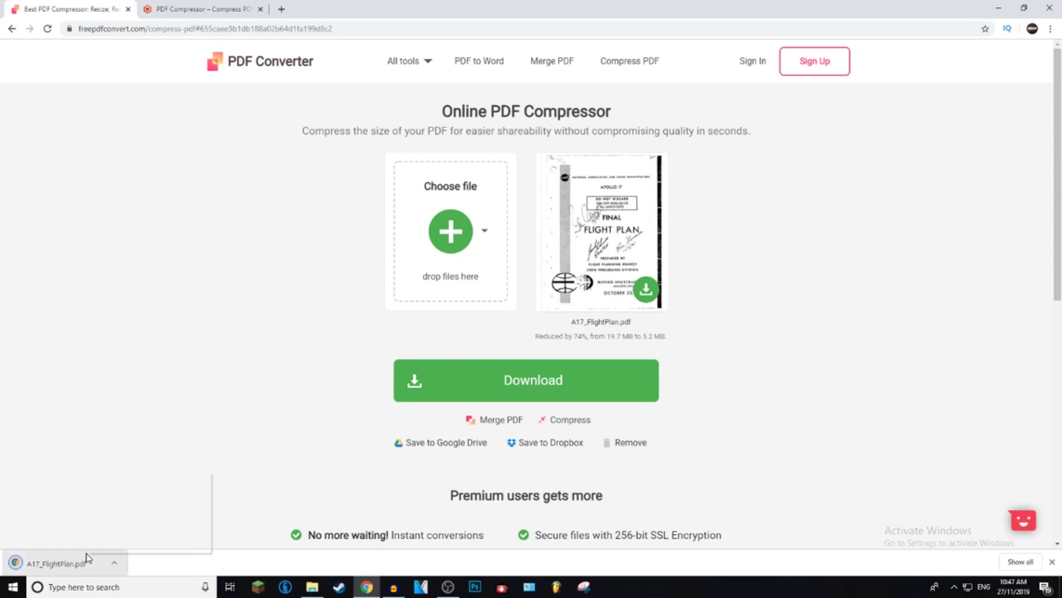
left_click(118, 528)
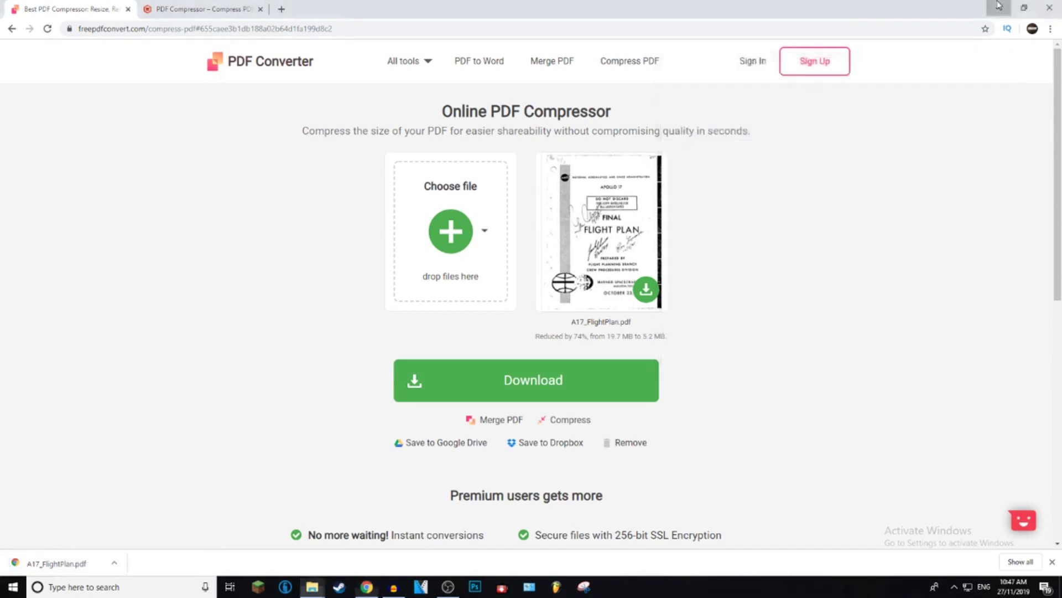
left_click(999, 8)
left_click_drag(906, 301, 573, 254)
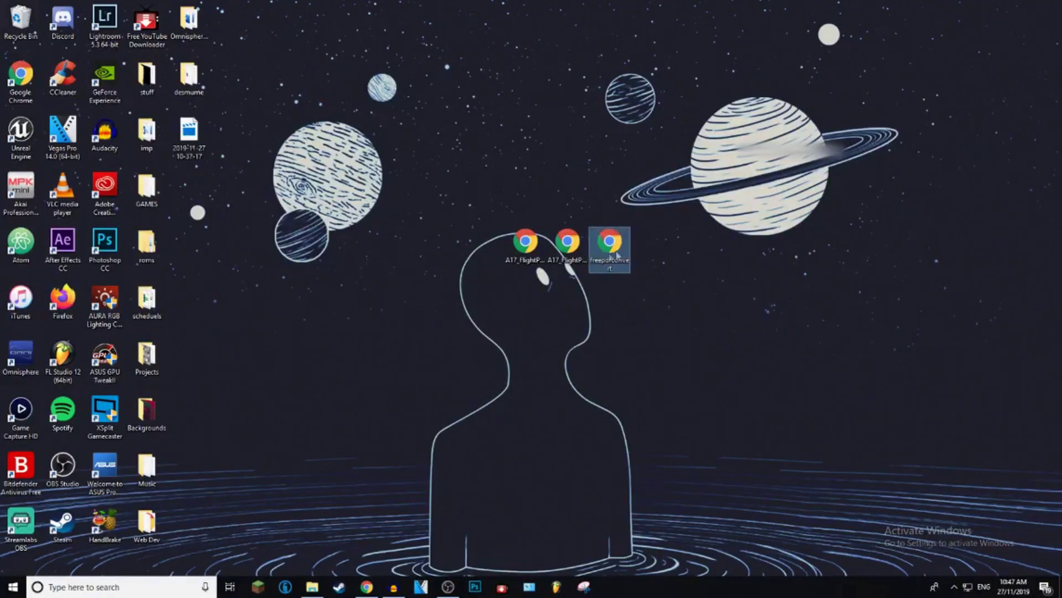
Check the freepdfconvert file's Properties, showing 5,440,612 bytes (5.18 MB)
left_click(561, 249)
left_click(612, 259)
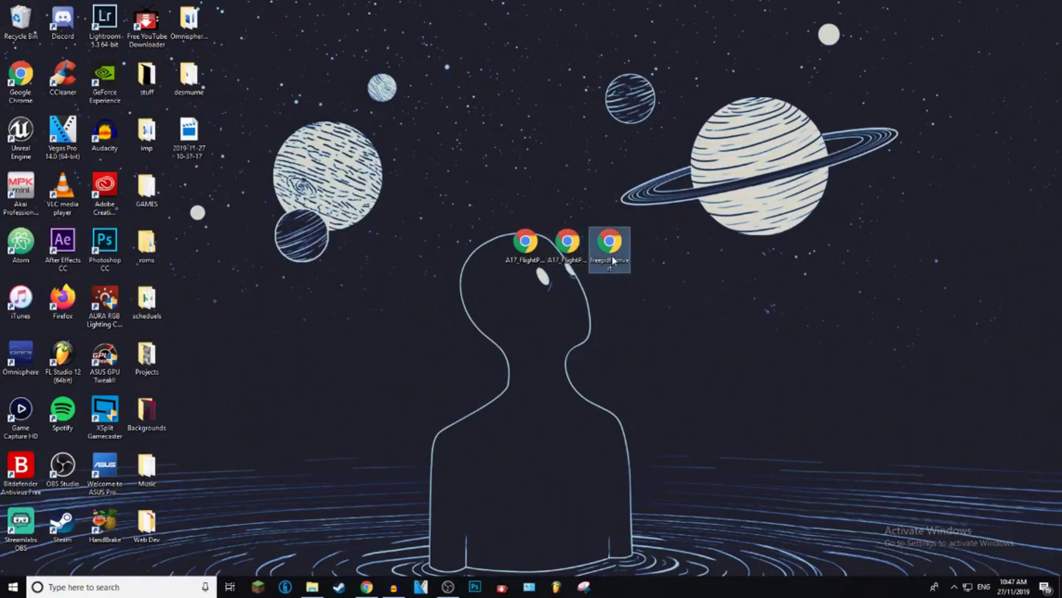
right_click(612, 258)
left_click(652, 486)
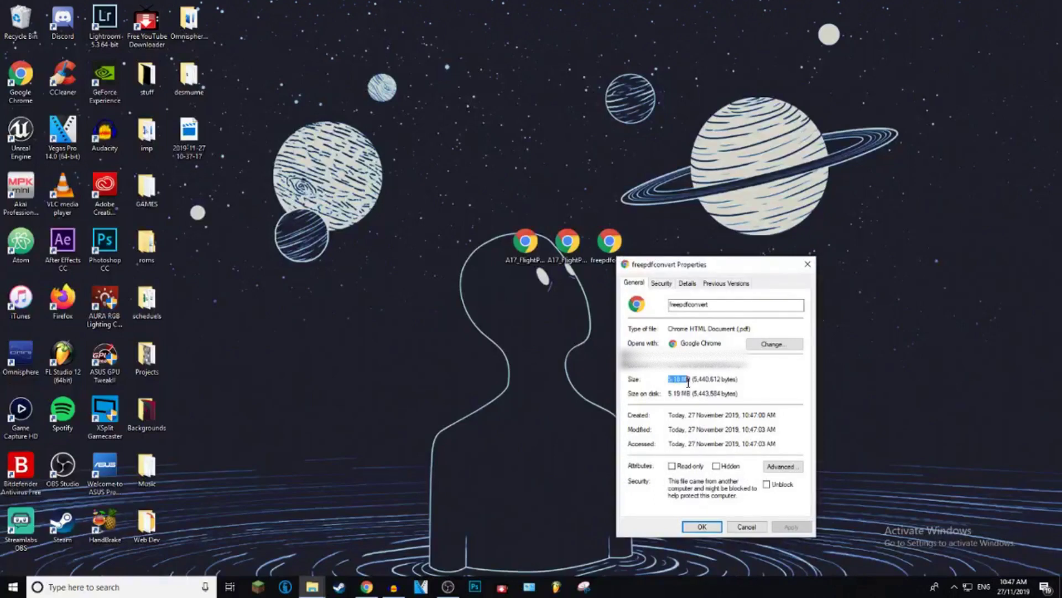
left_click(808, 264)
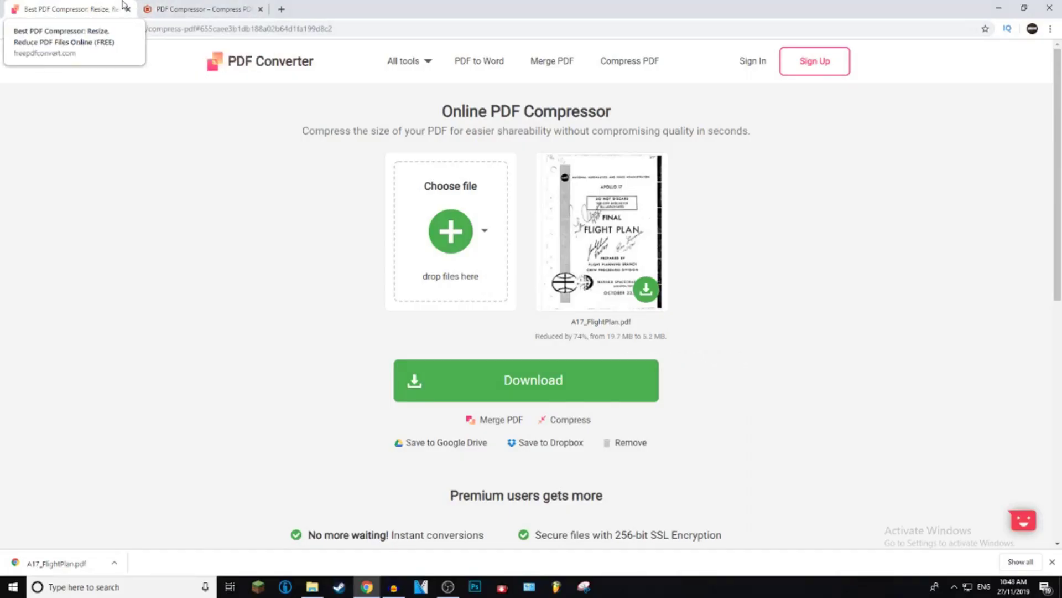
Close the freepdfconvert tab and upload A17_FlightPlan.pdf to pdfcompressor.com
left_click(130, 9)
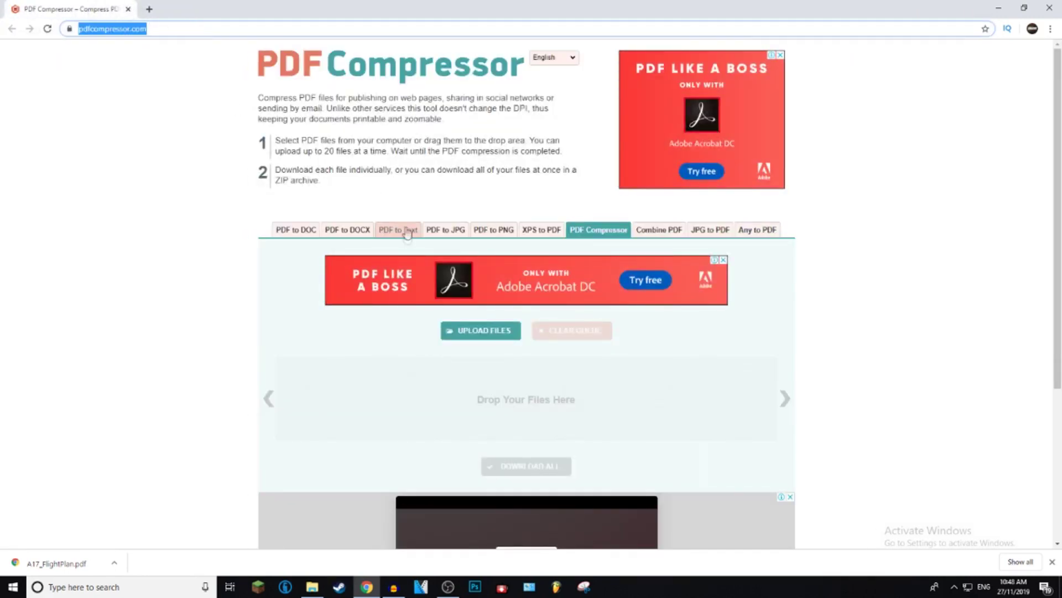
left_click(228, 329)
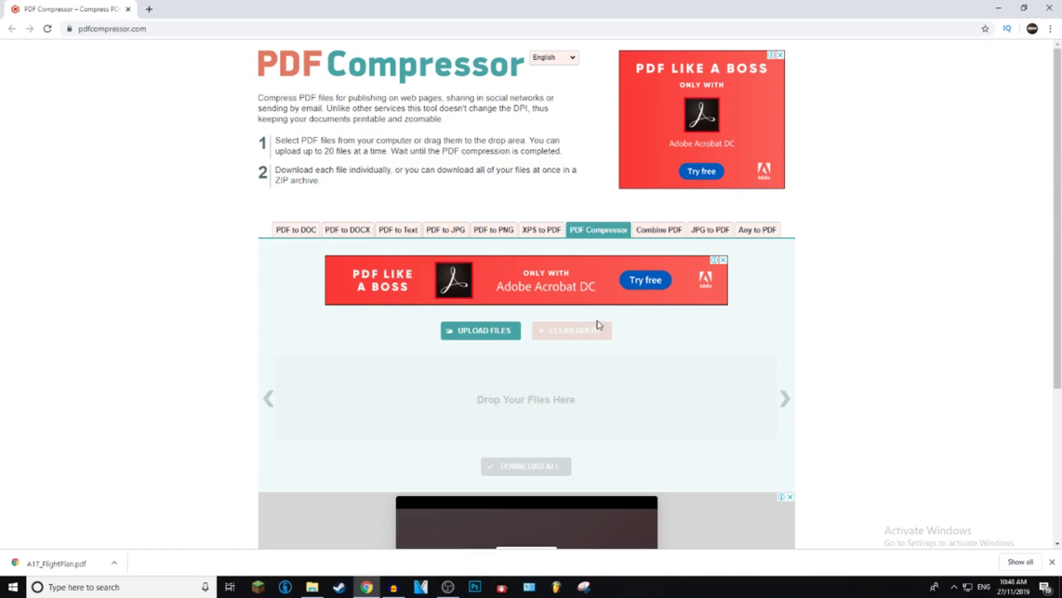
scroll(537, 257, "down", 4)
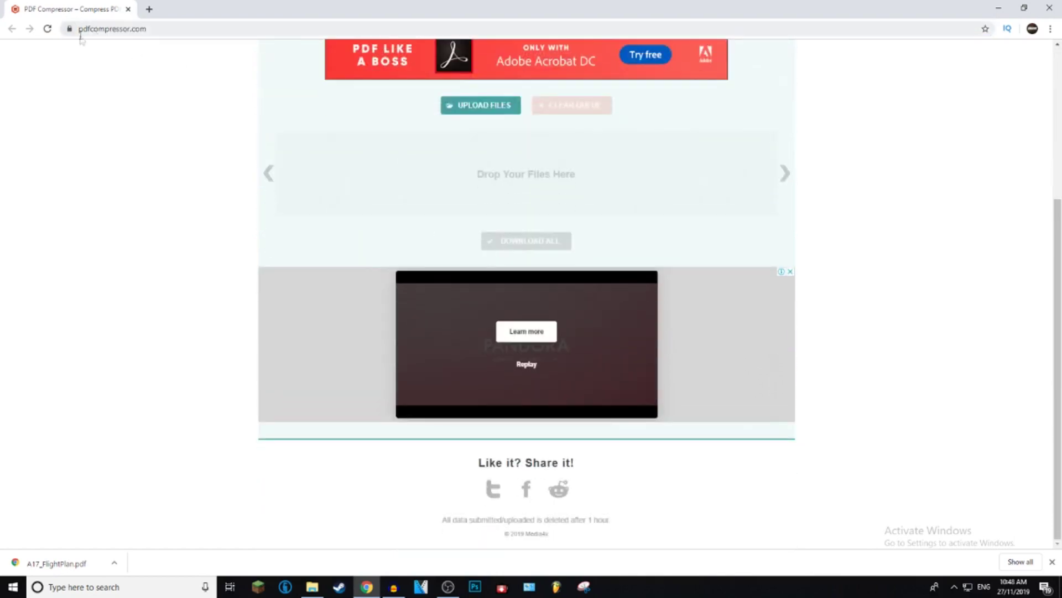
scroll(467, 330, "up", 4)
left_click(496, 328)
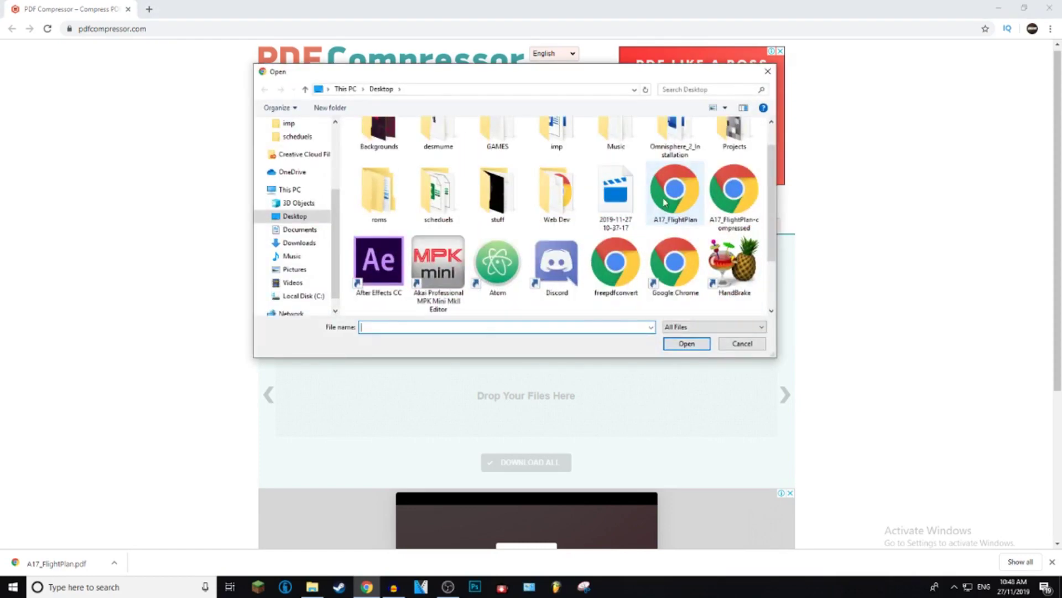
double_click(666, 204)
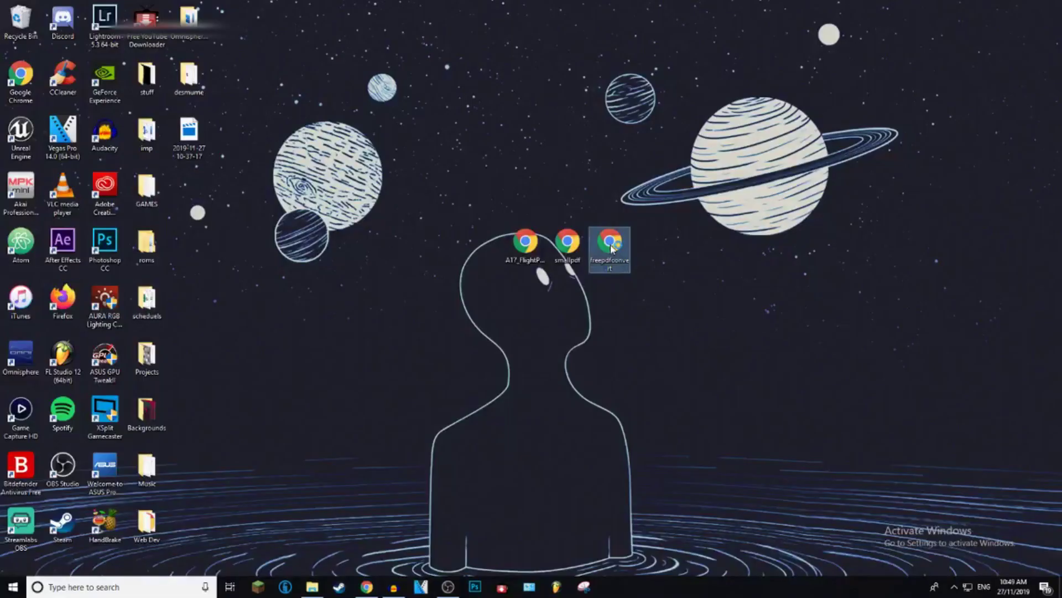
double_click(612, 241)
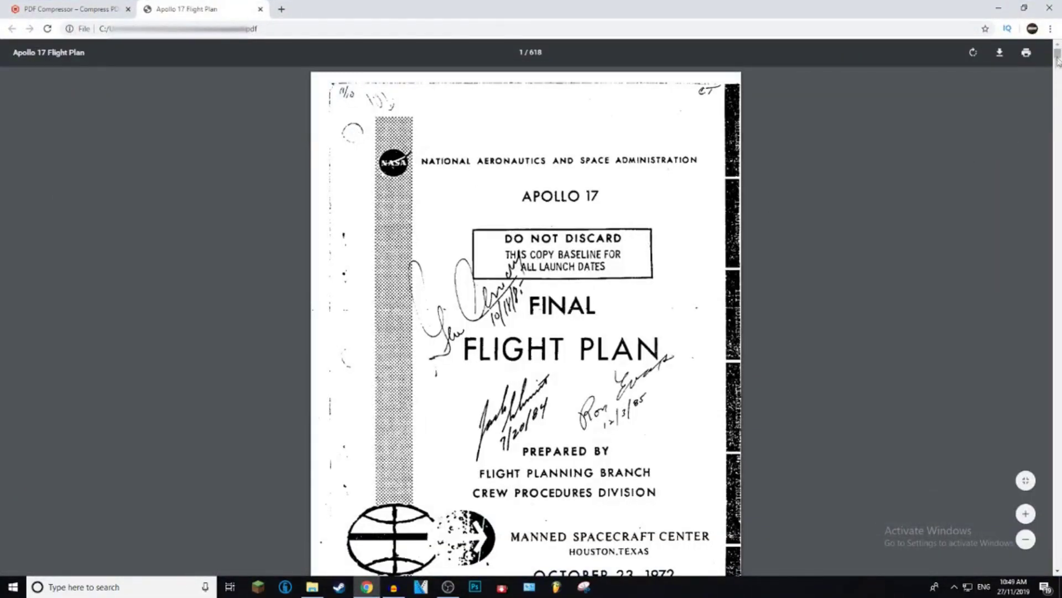
Scroll through the 618-page flight plan PDF, then close its tab to return to the compressor
left_click_drag(1055, 65, 1057, 347)
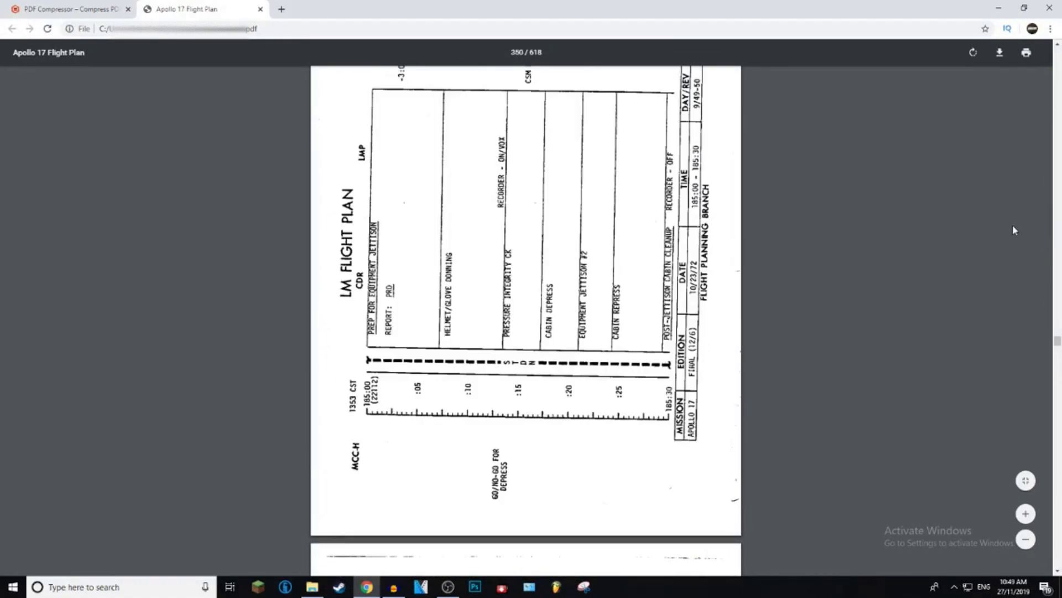
scroll(360, 343, "up", 10)
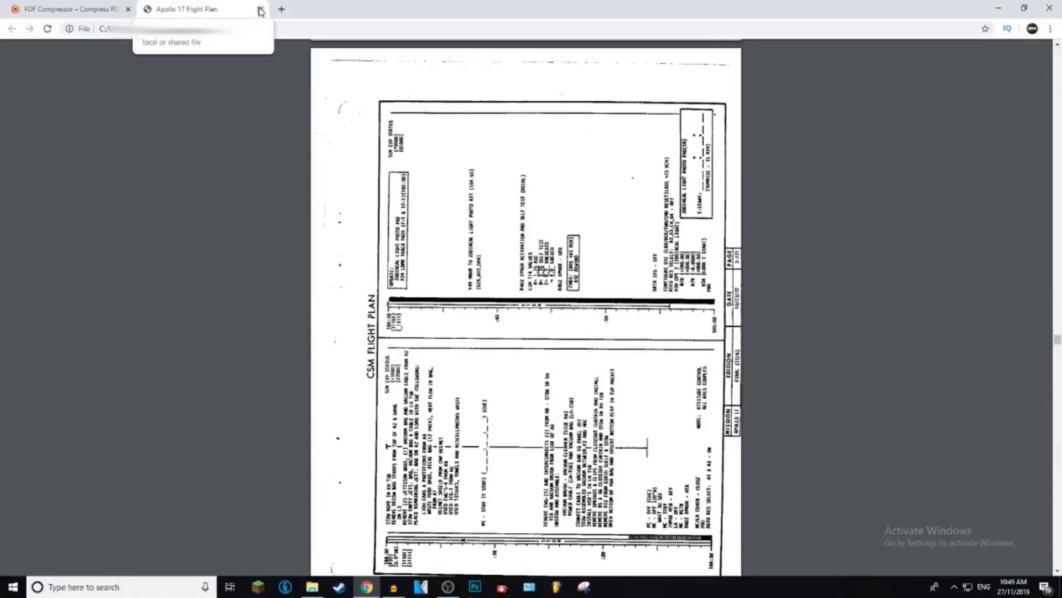
left_click(260, 9)
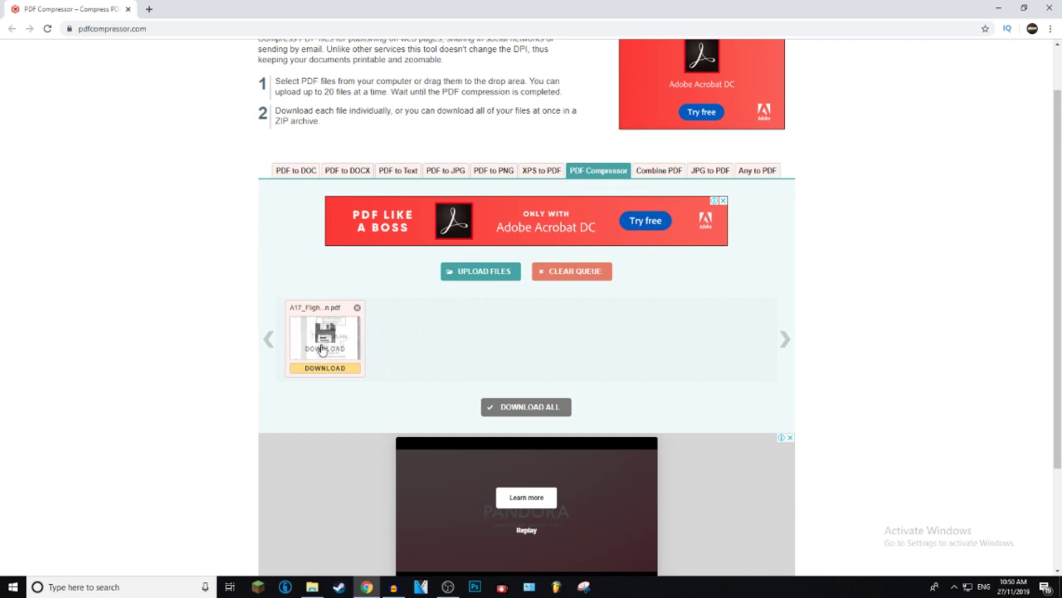
Download the compressed A17_FlightPlan-min.pdf from PDF Compressor
mouse_move(324, 351)
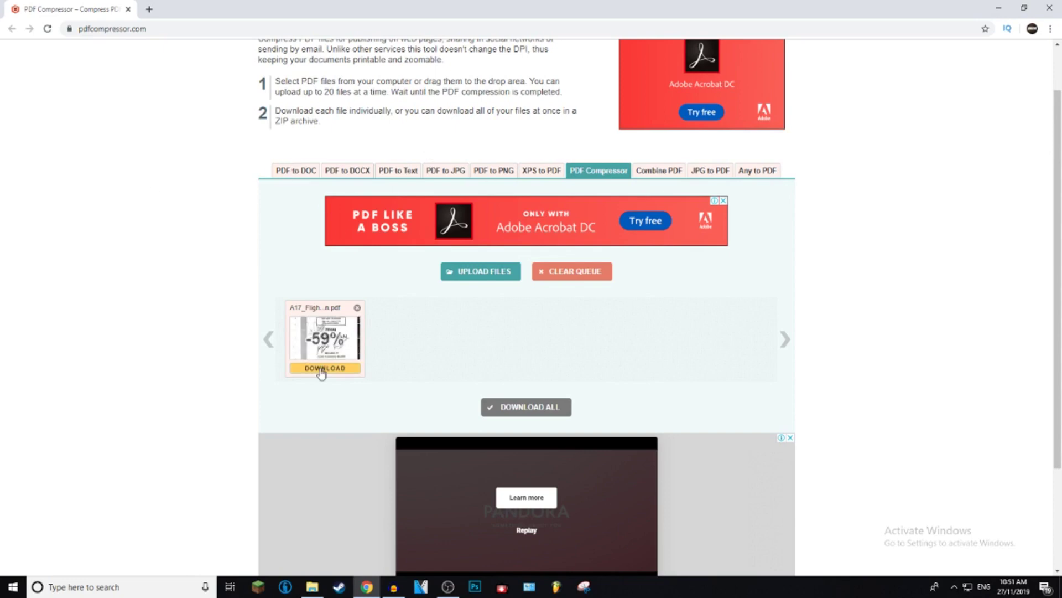
left_click(516, 410)
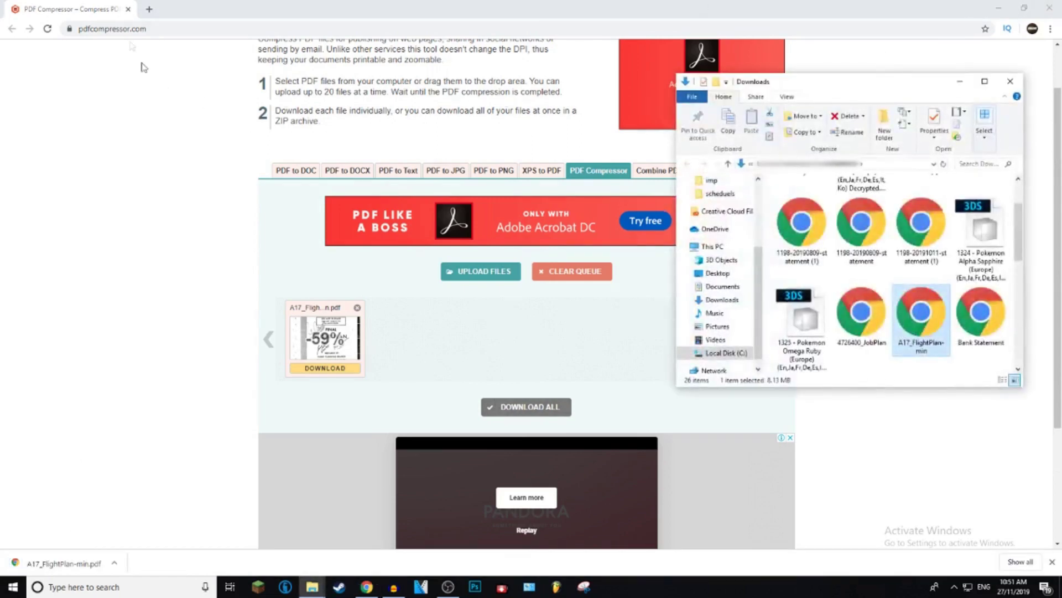
Rename the compressed download to pddfconverter on the desktop, confirm it is 8.13 MB, and open it
left_click(132, 16)
left_click(128, 8)
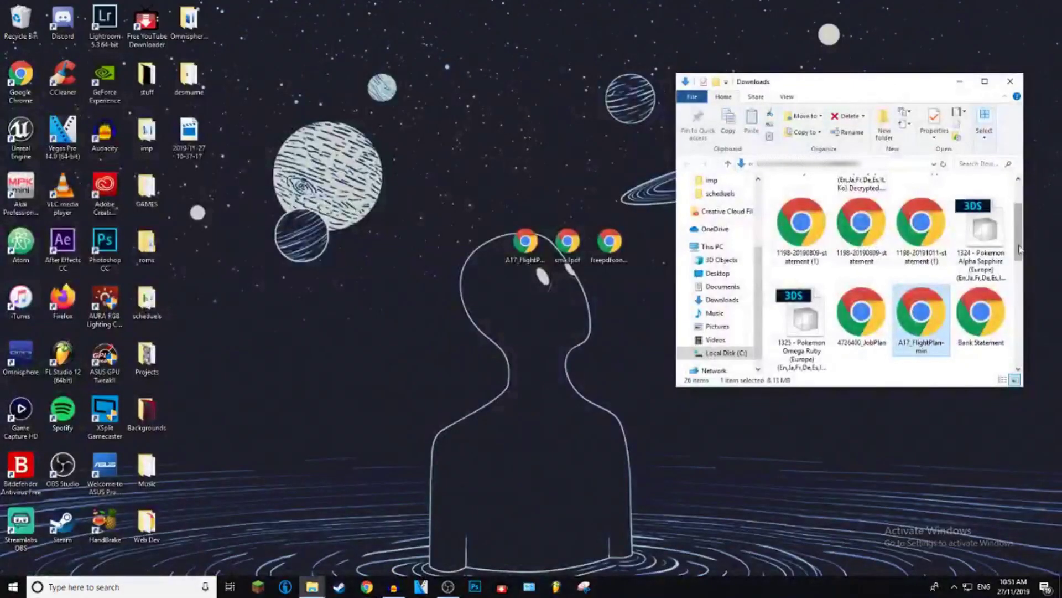
left_click(922, 346)
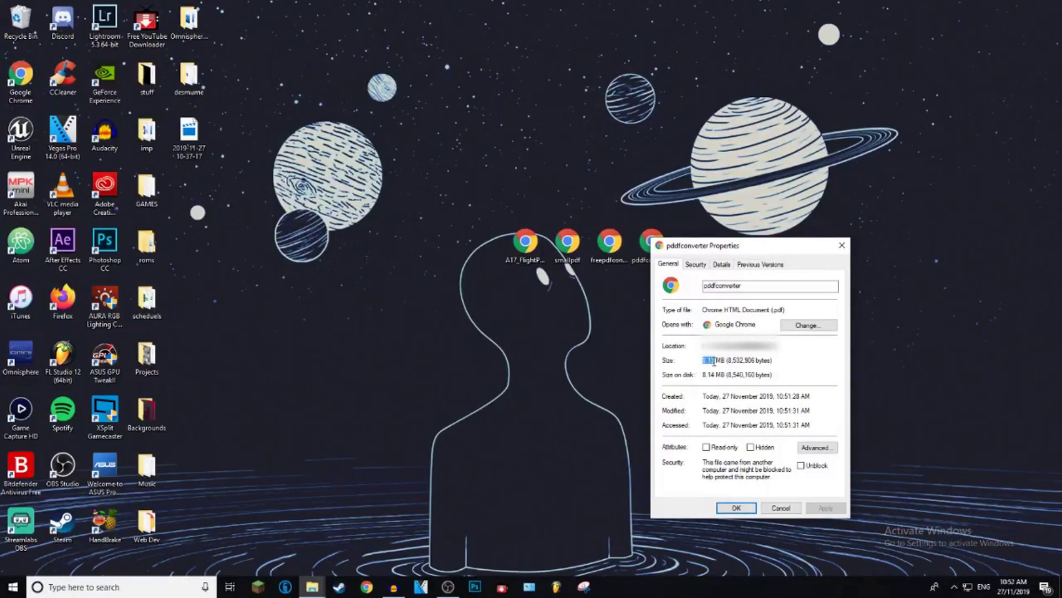
left_click(842, 245)
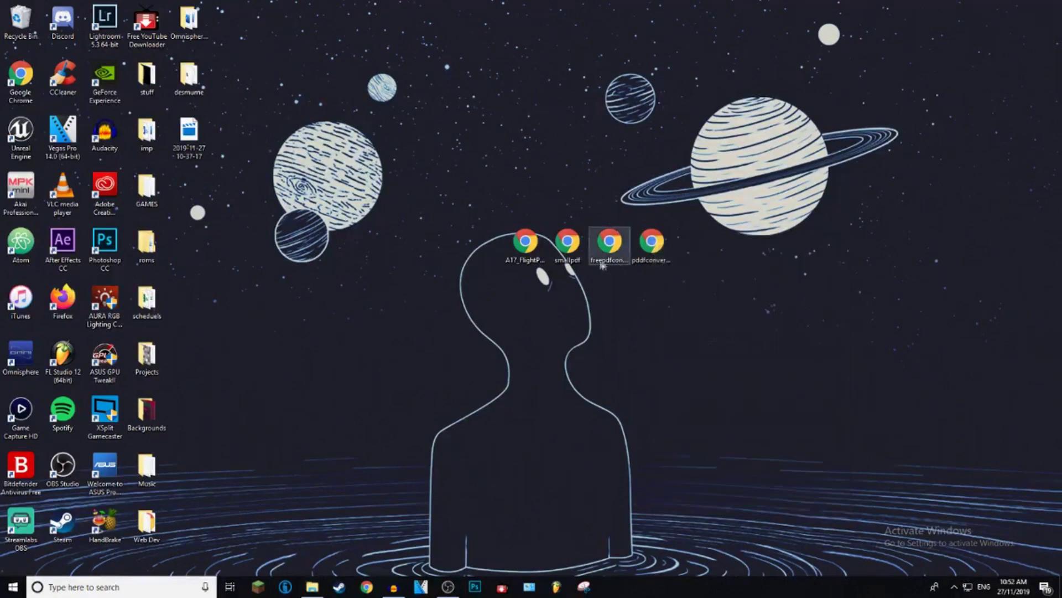
double_click(644, 242)
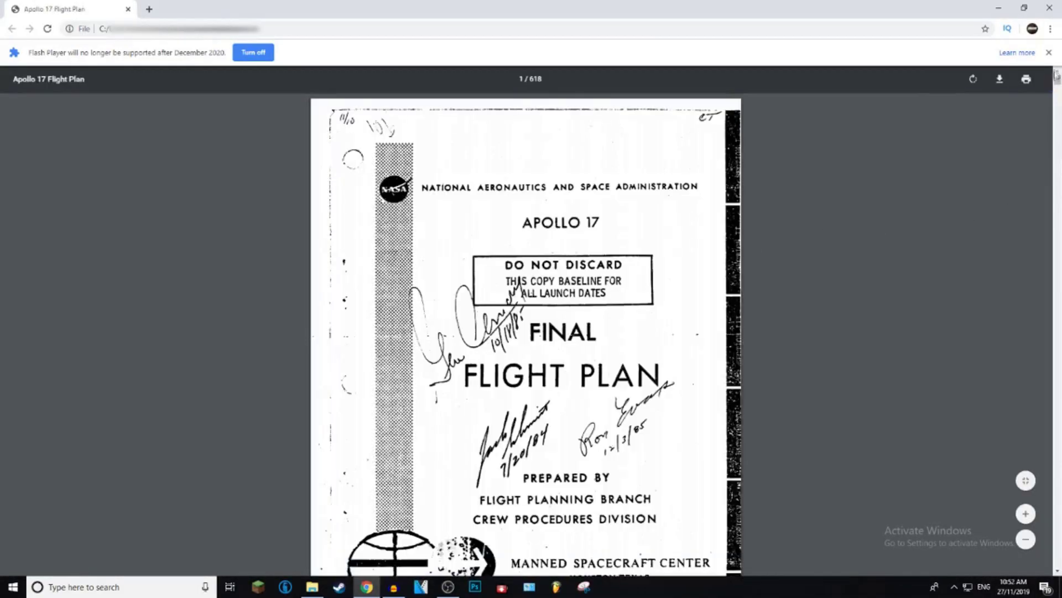
Scroll the 8.13 MB pddfconverter PDF down to page 72 to check that charts and text stay legible
left_click(1056, 164)
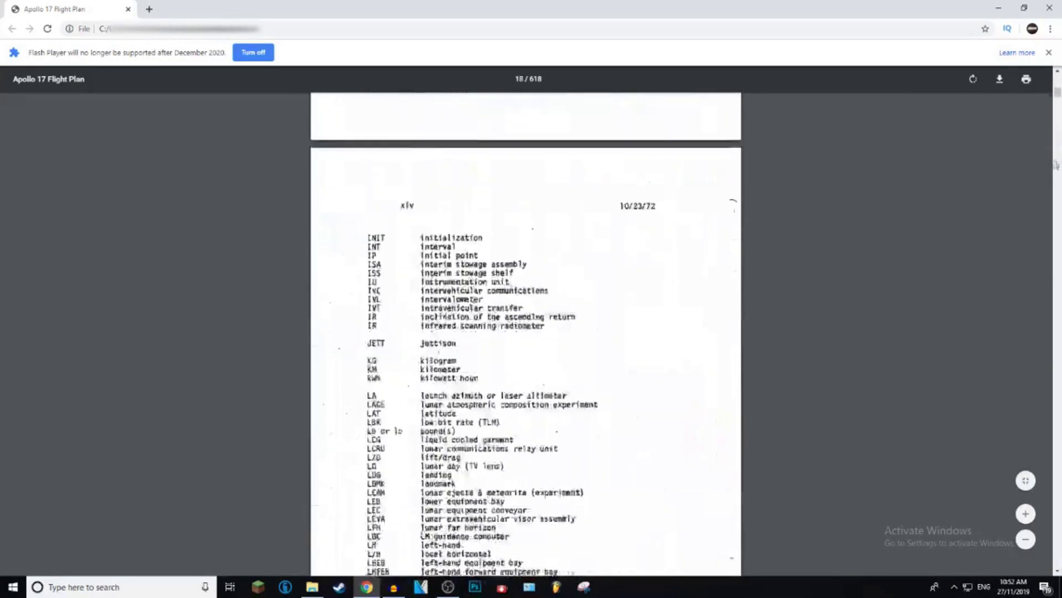
left_click_drag(1057, 164, 1060, 445)
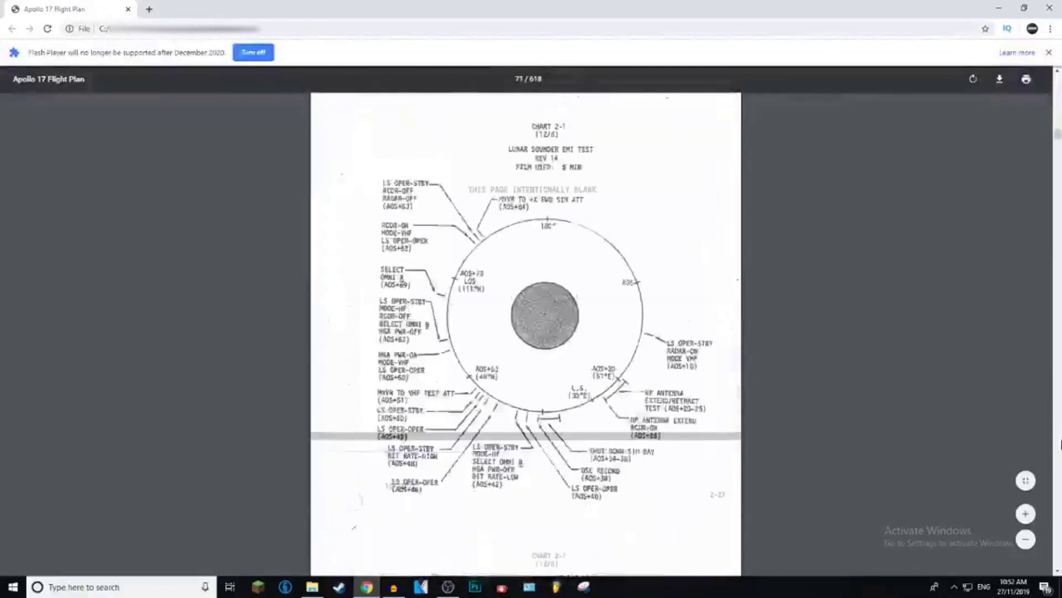
scroll(632, 166, "down", 10)
scroll(785, 268, "down", 6)
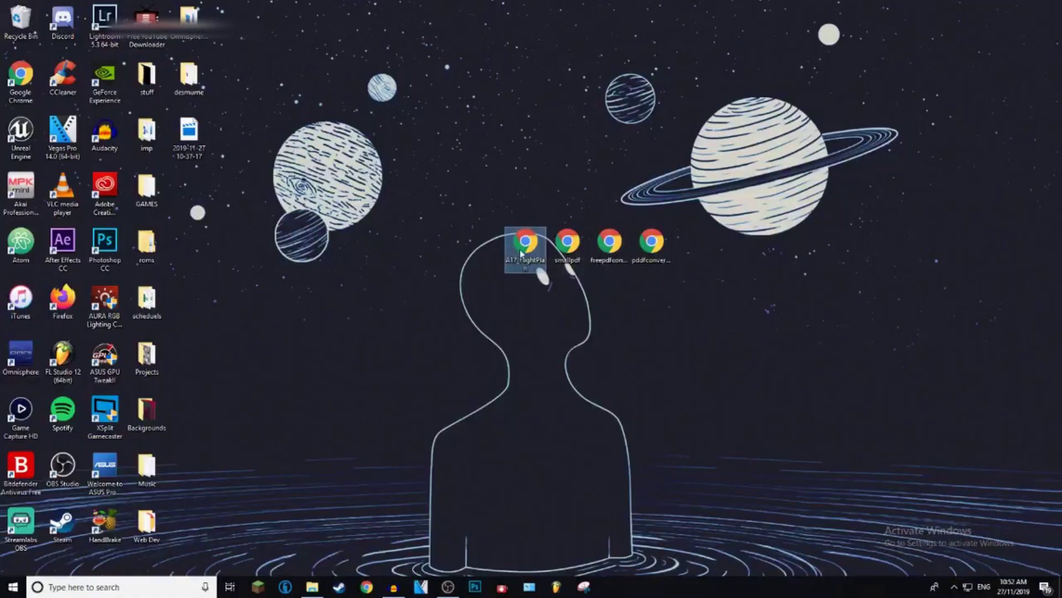
Compare file sizes of the original A17_FlightPlan and its smallpdf, pddfconverter and freepdfconverter copies
right_click(510, 248)
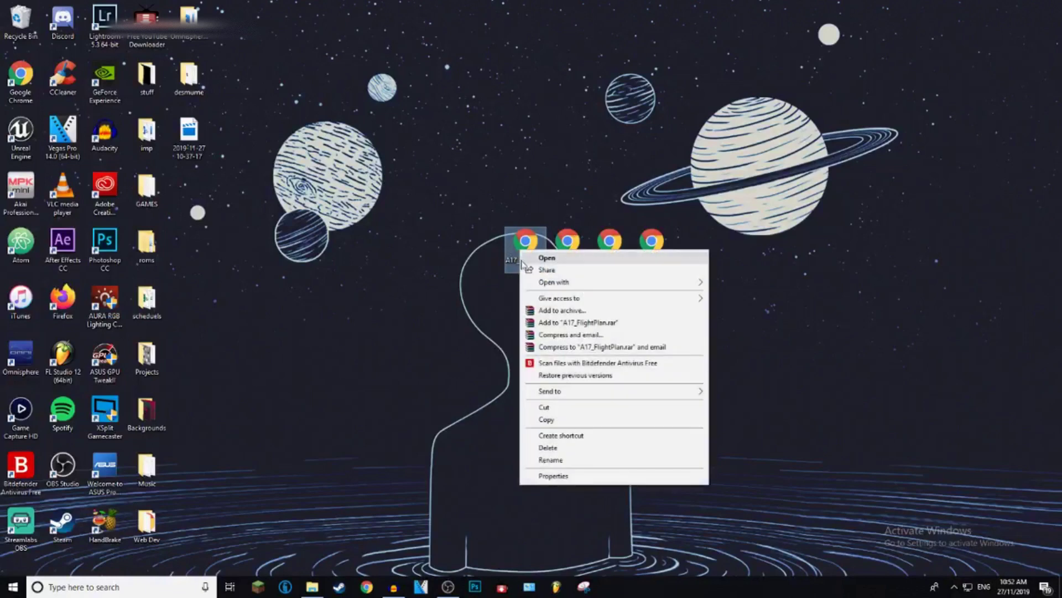
left_click(531, 196)
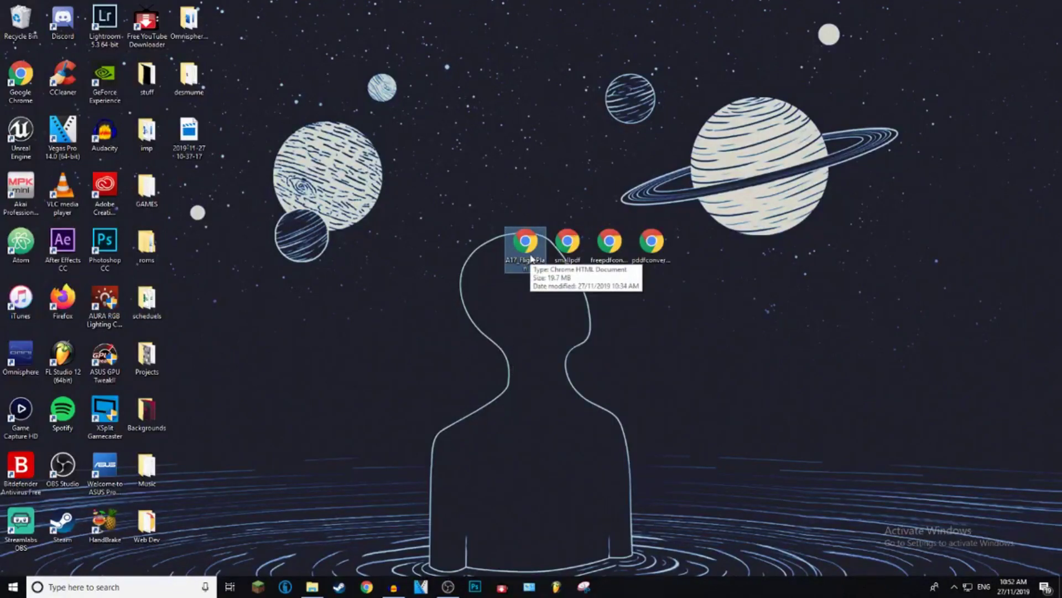
left_click(566, 244)
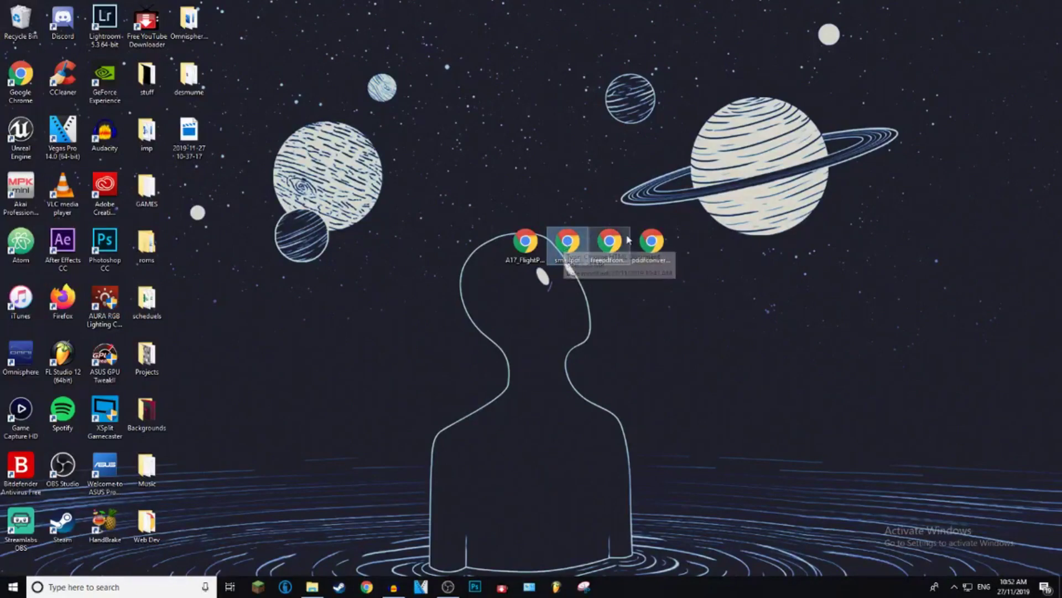
left_click(639, 258)
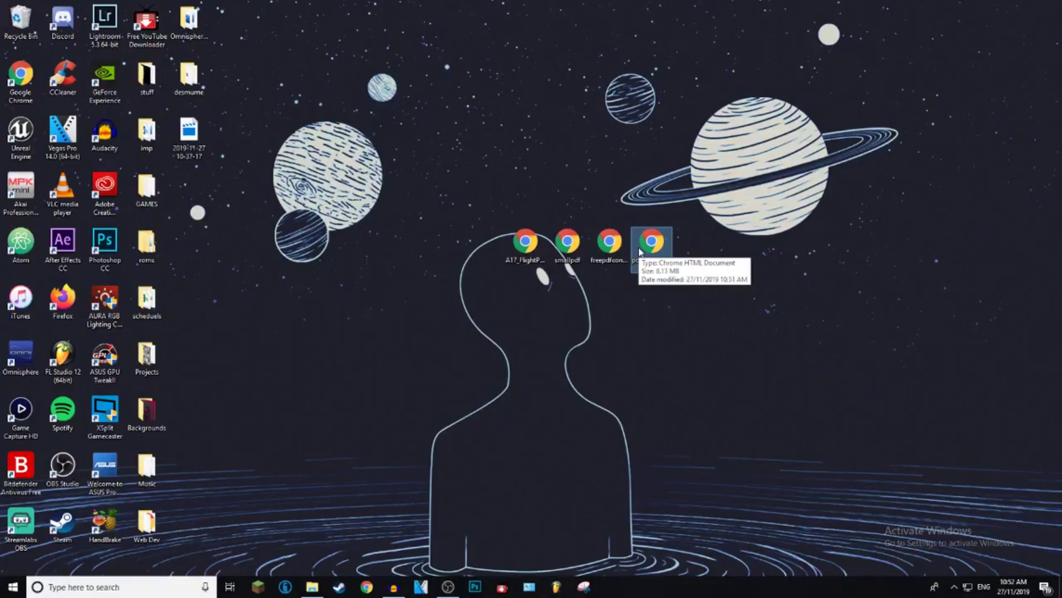
left_click(606, 249)
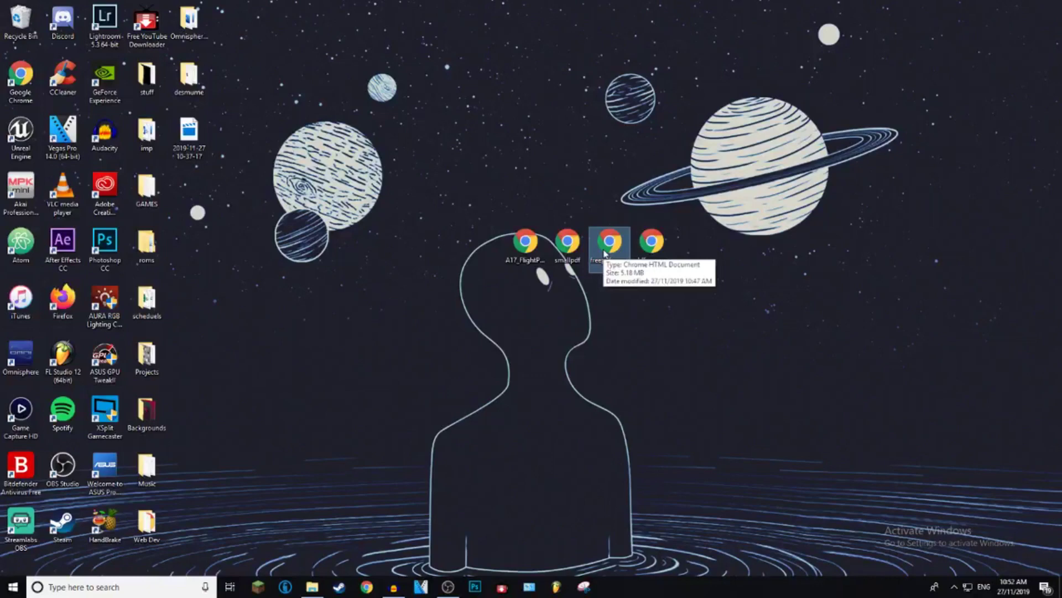
Move the freepdfconverter copy out of the row, then back beside the original file
left_click_drag(604, 253, 563, 142)
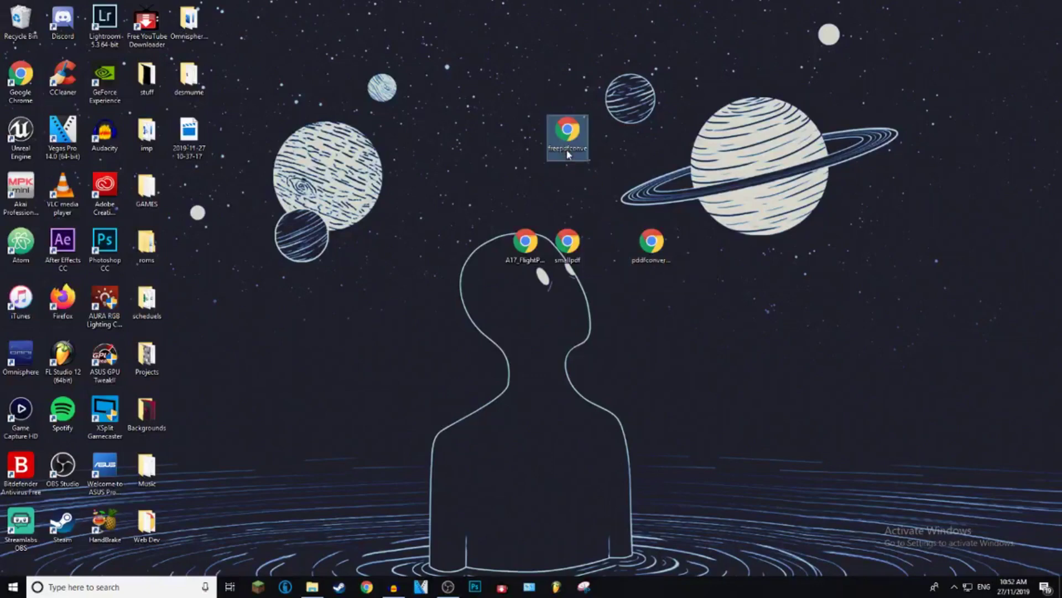
left_click(664, 246)
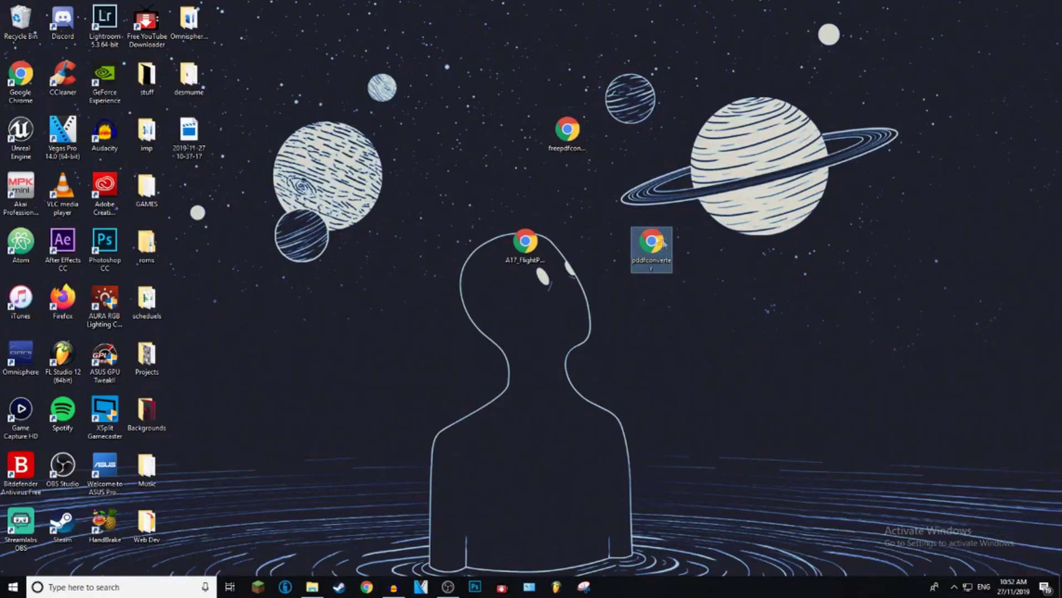
left_click_drag(563, 134, 568, 238)
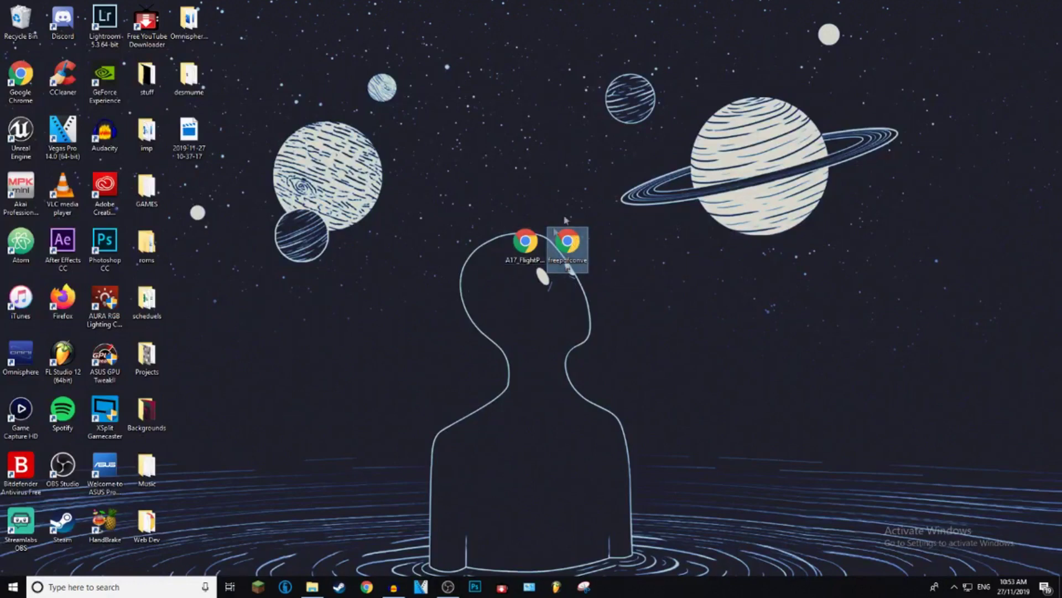
Delete the selected freepdfconverter copy from the desktop
key("Delete")
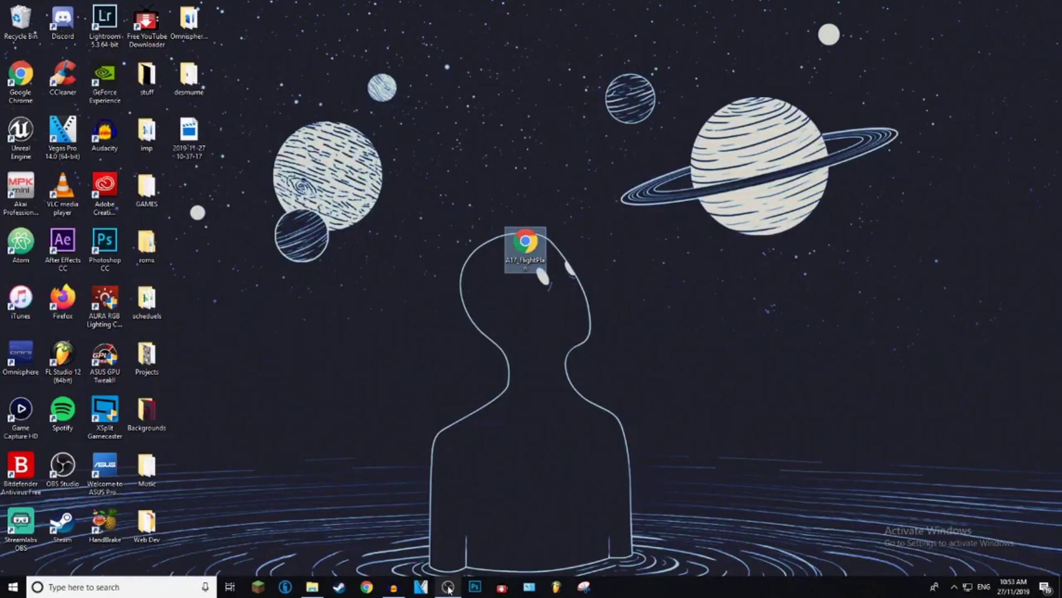